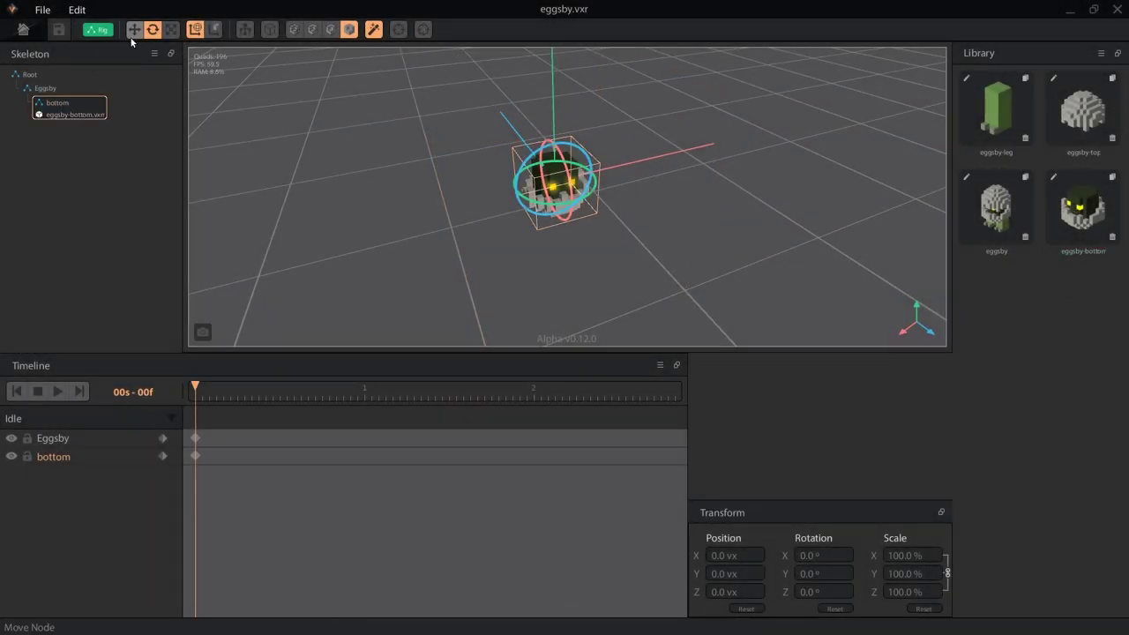
# - Add the leg model to the Skeleton as leg-L, move it under the body and resize it
pyautogui.moveTo(995, 110); pyautogui.dragTo(71, 132)
pyautogui.keyDown('alt'); pyautogui.moveTo(653, 282); pyautogui.dragTo(292, 217); pyautogui.keyUp('alt')
pyautogui.scroll(-3, 582, 265)
pyautogui.press('r')
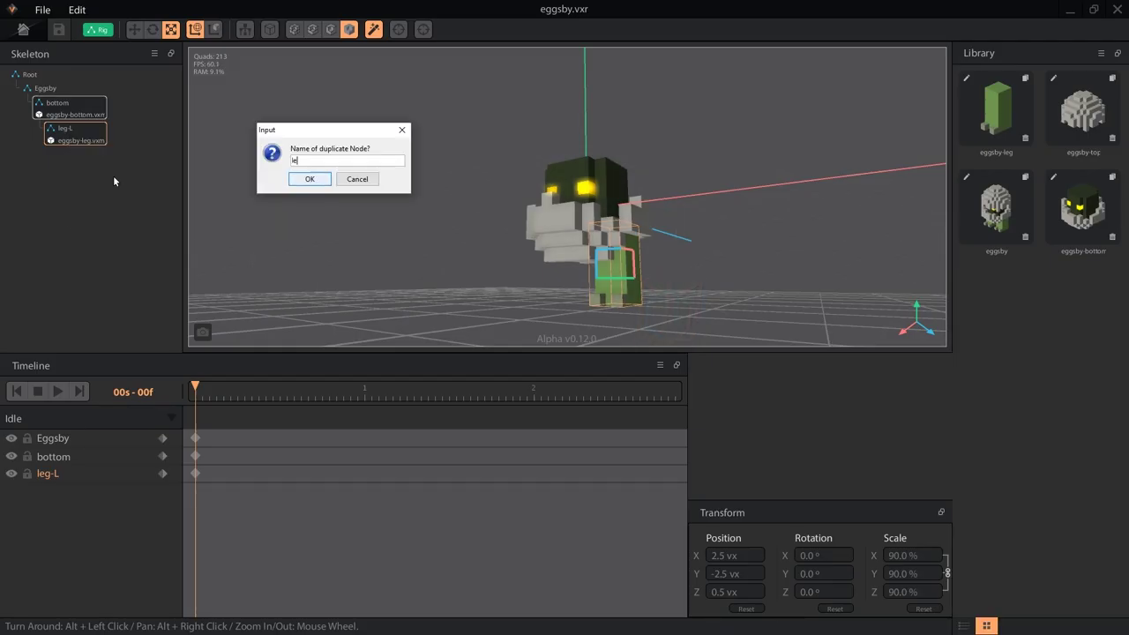
# - Duplicate the leg as leg-R and create a new 'top' node for modelling
pyautogui.press('Return')
pyautogui.press('w')
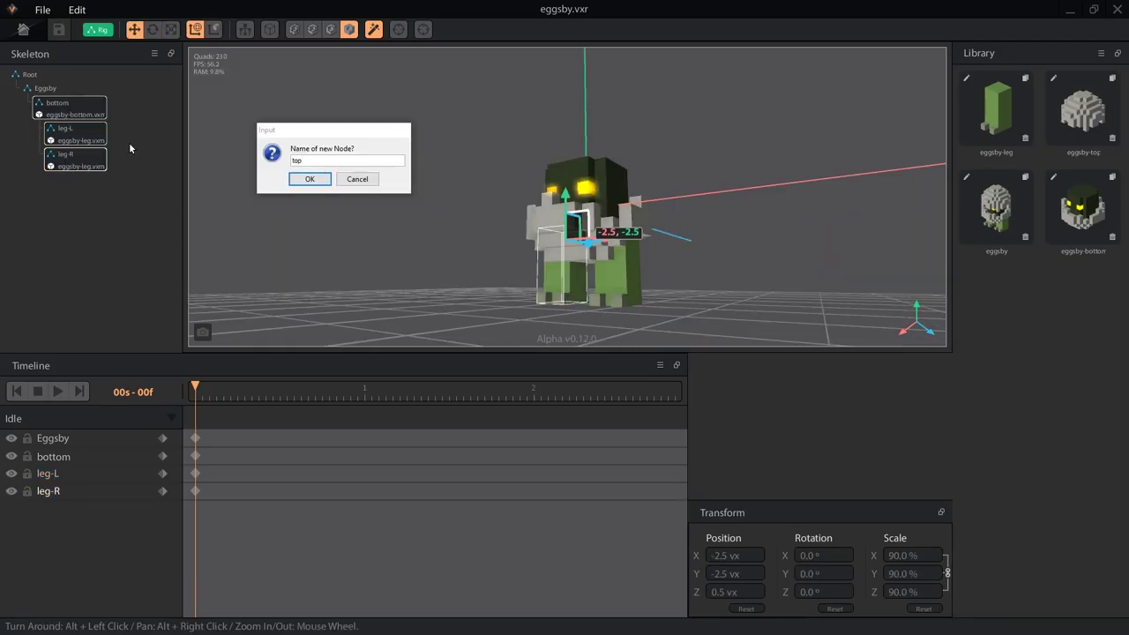
pyautogui.press('Return')
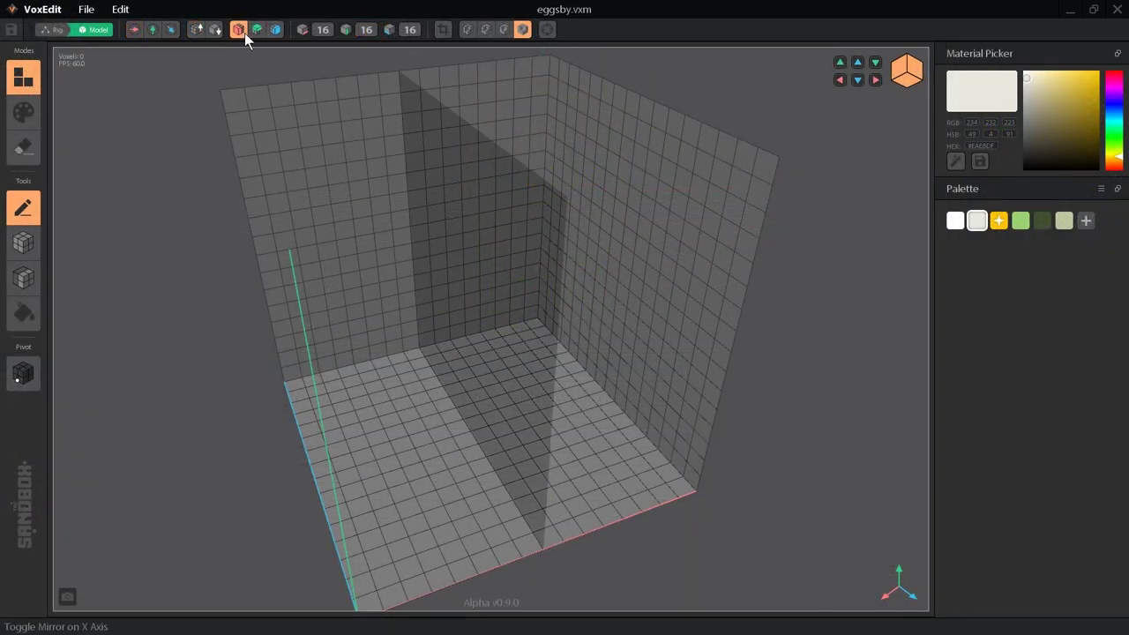
# - Draw a voxel ring for the top shell, fill it dark green, and turn off Mirror X
pyautogui.moveTo(477, 388)
pyautogui.mouseDown()
pyautogui.moveTo(404, 412)
pyautogui.moveTo(441, 446)
pyautogui.moveTo(455, 361)
pyautogui.mouseUp()
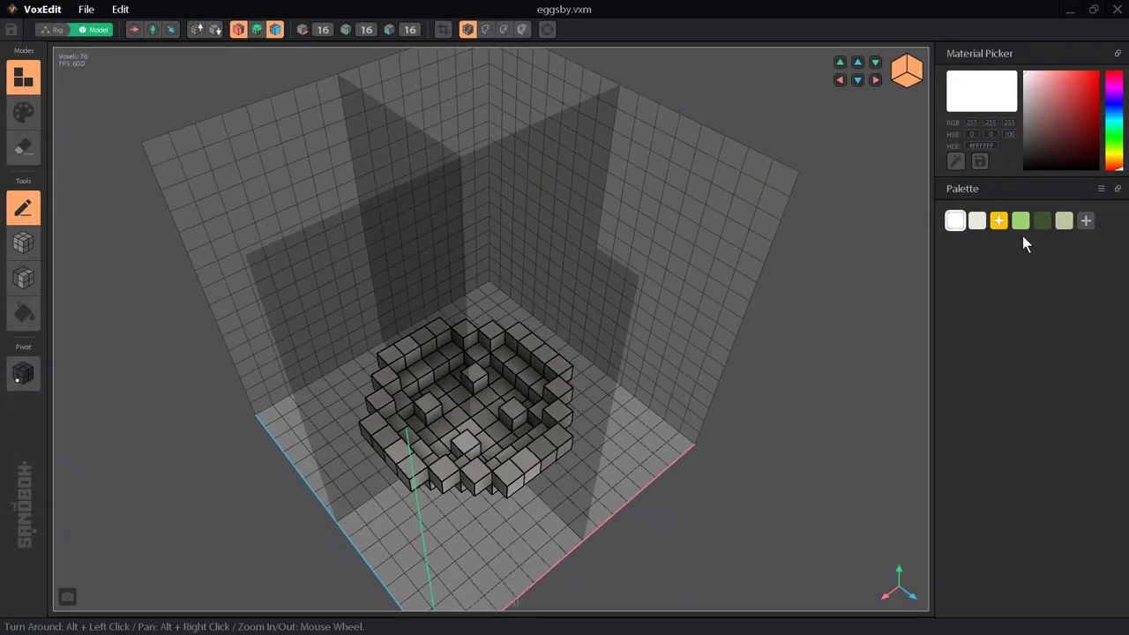
pyautogui.click(1042, 220)
pyautogui.moveTo(529, 374); pyautogui.dragTo(426, 405)
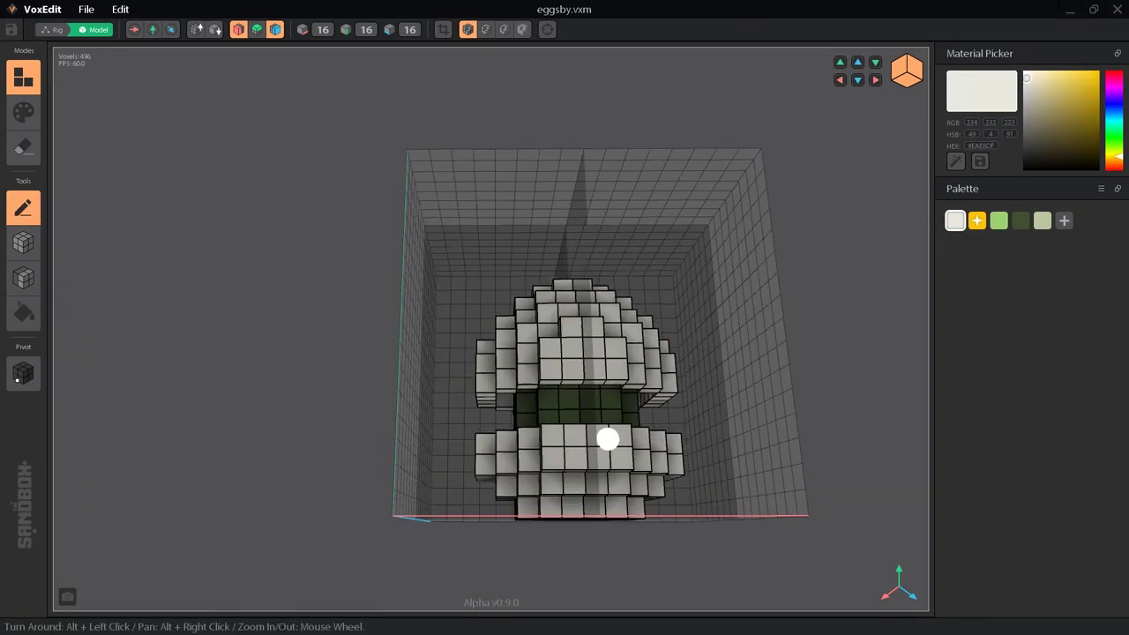
pyautogui.keyDown('alt'); pyautogui.moveTo(608, 438); pyautogui.dragTo(362, 187); pyautogui.keyUp('alt')
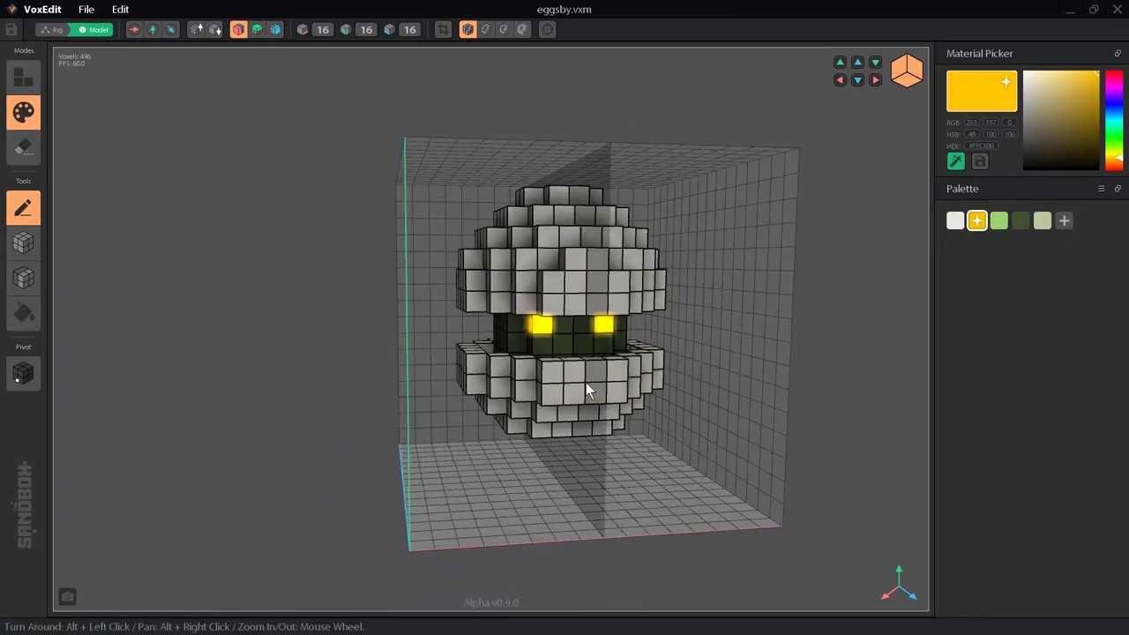
pyautogui.click(239, 30)
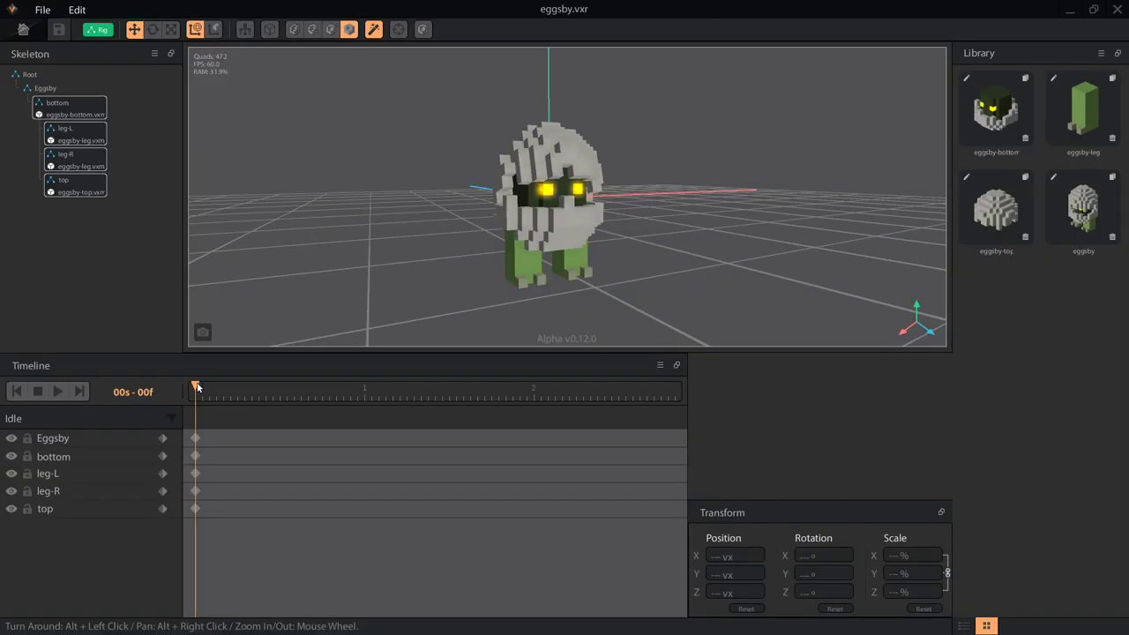
# - Scrub the Idle timeline to 04f and 01s-21f, then bring up the animation list
pyautogui.moveTo(197, 387); pyautogui.dragTo(3, 378)
pyautogui.moveTo(197, 387)
pyautogui.mouseDown()
pyautogui.moveTo(445, 387)
pyautogui.moveTo(192, 386)
pyautogui.mouseUp()
pyautogui.click(149, 427)
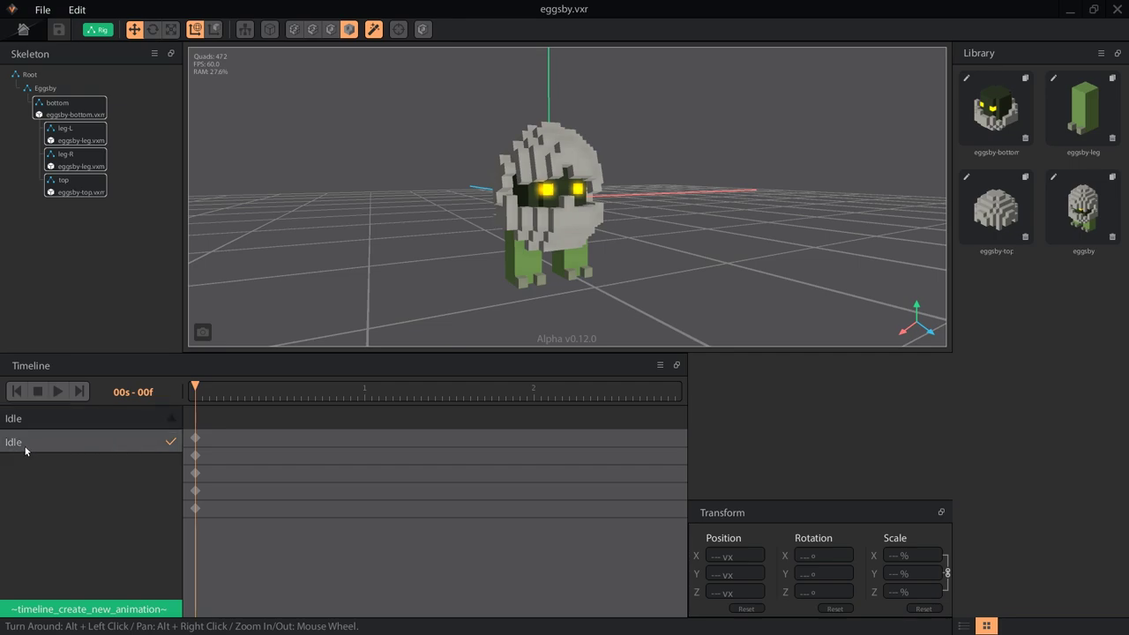
# - Create a new animation named 'Run' and switch over to the Demo folder
pyautogui.click(73, 607)
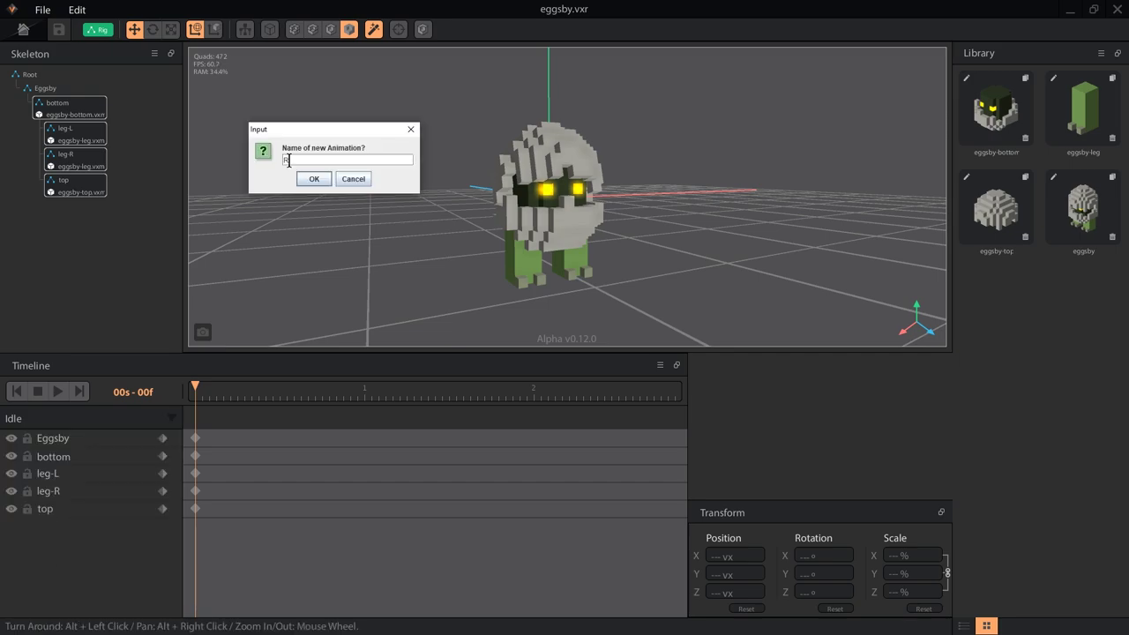
pyautogui.press('Return')
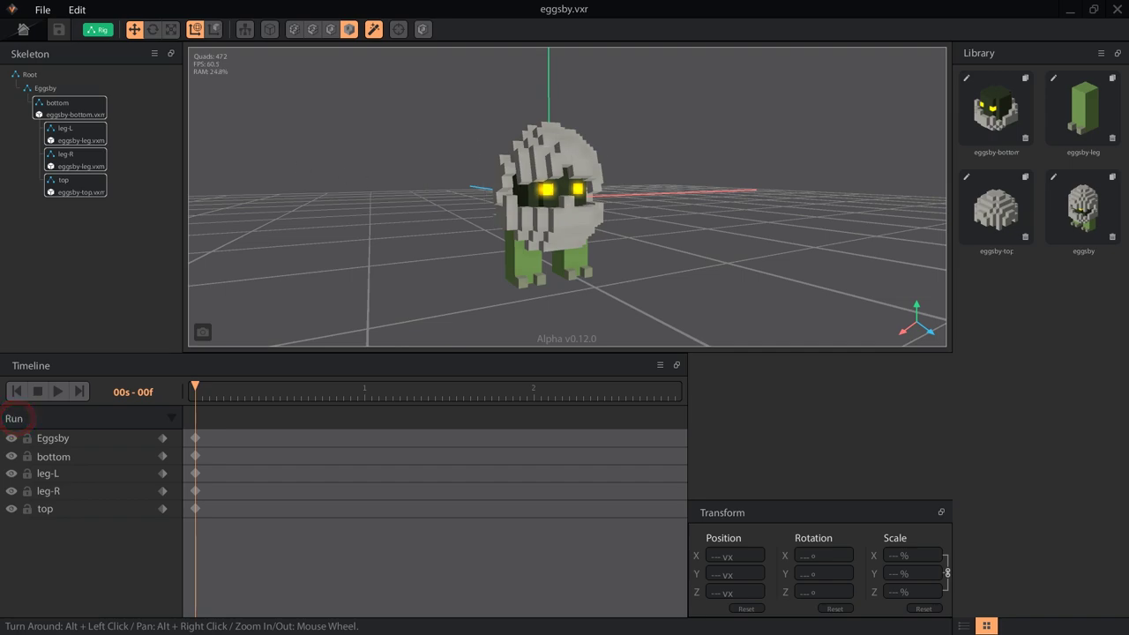
pyautogui.click(107, 422)
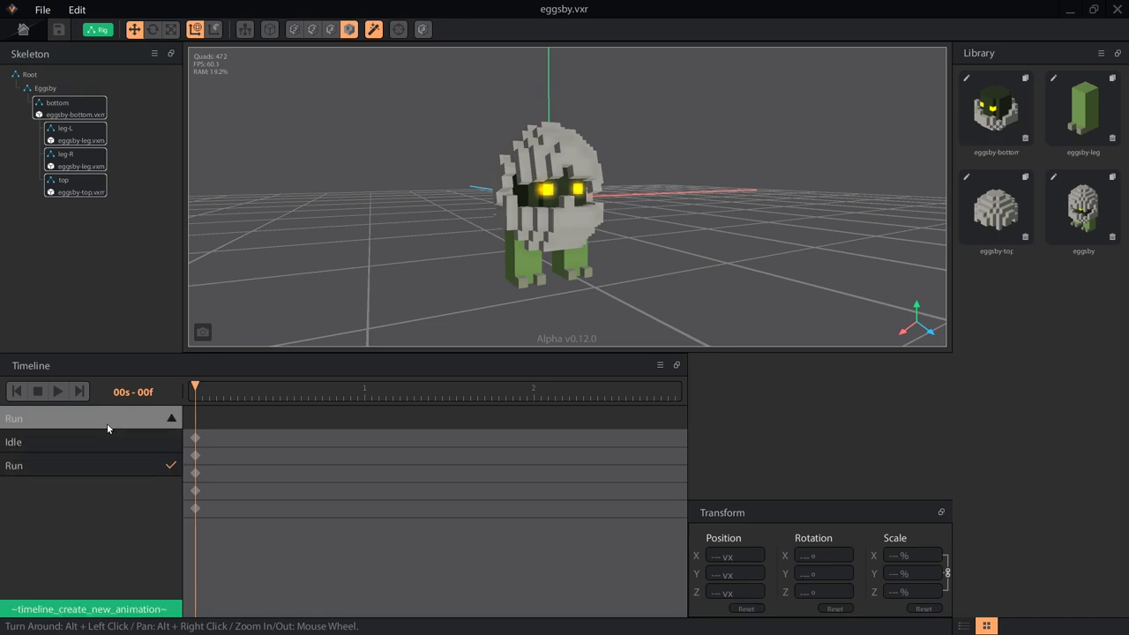
pyautogui.hotkey('alt', 'Tab')
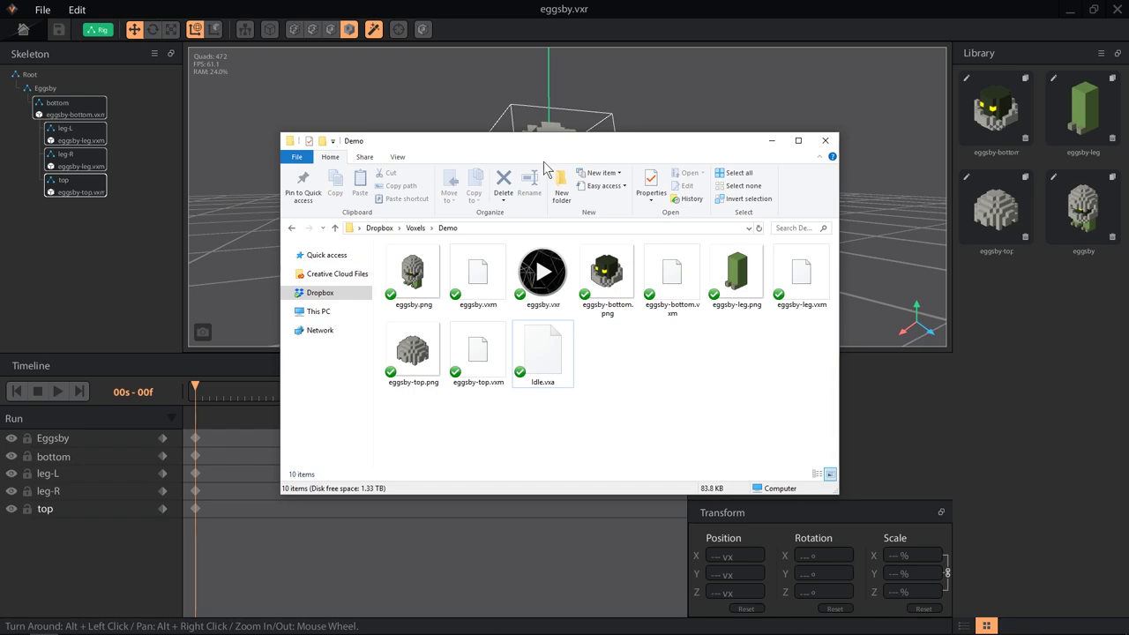
# - Save the project and confirm Run.vxa now sits beside Idle.vxa in the Demo folder
pyautogui.click(546, 357)
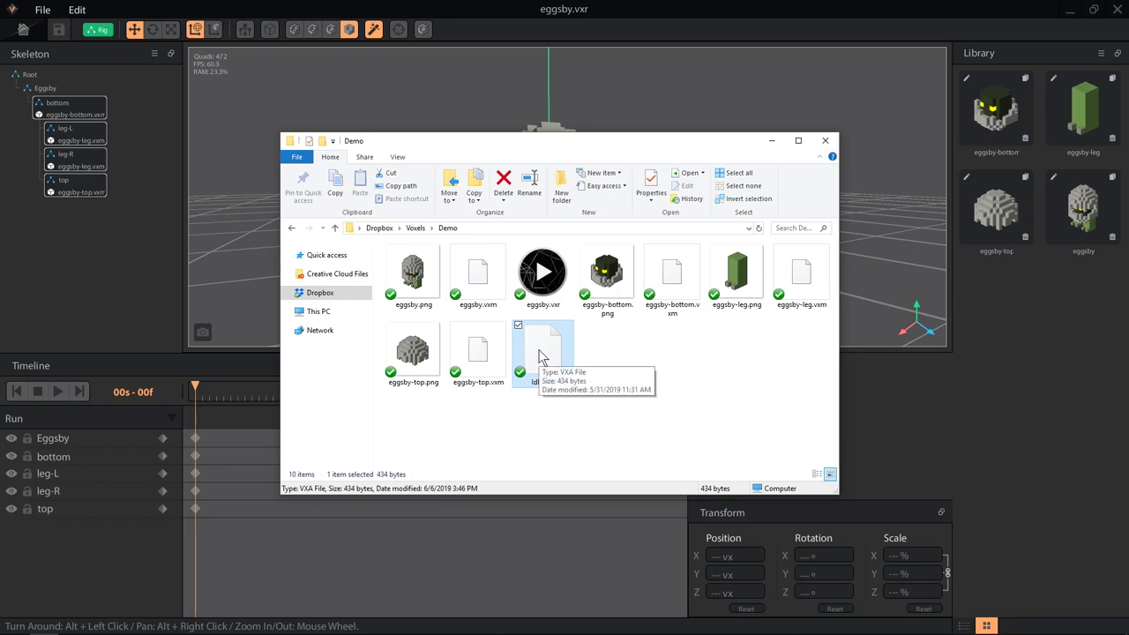
pyautogui.click(470, 8)
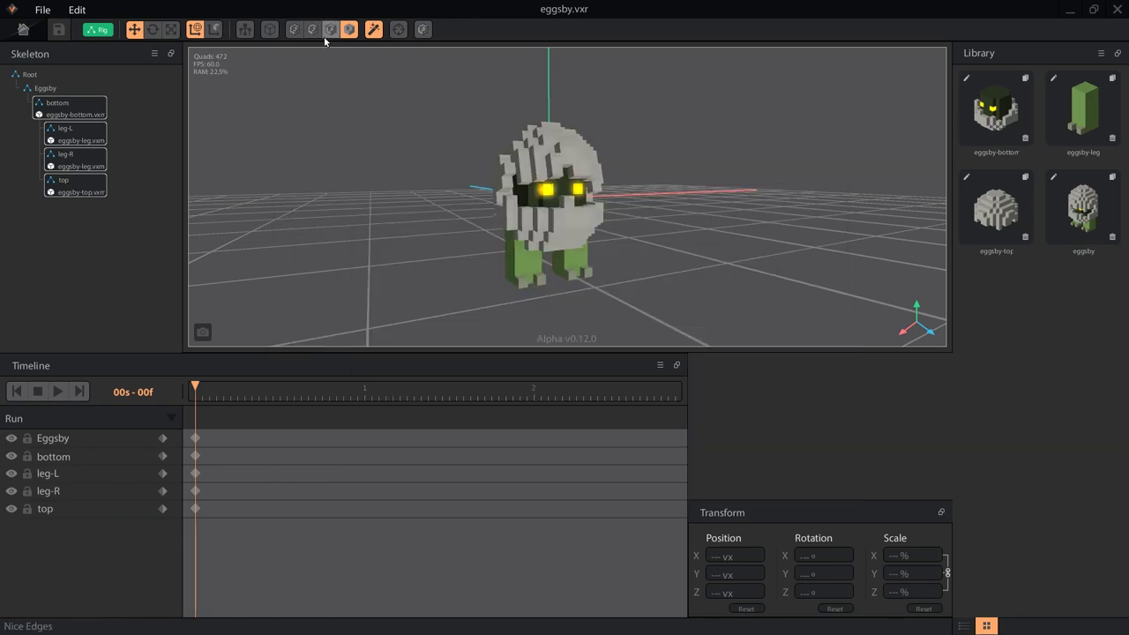
pyautogui.click(58, 33)
pyautogui.hotkey('alt', 'Tab')
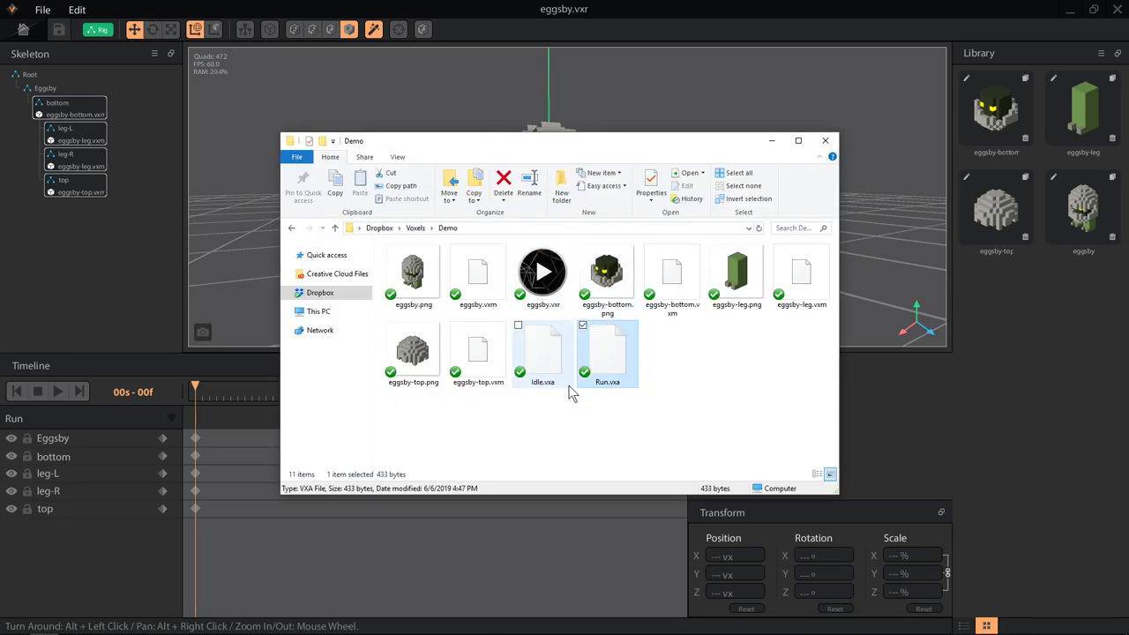
pyautogui.hotkey('alt', 'Tab')
pyautogui.click(107, 424)
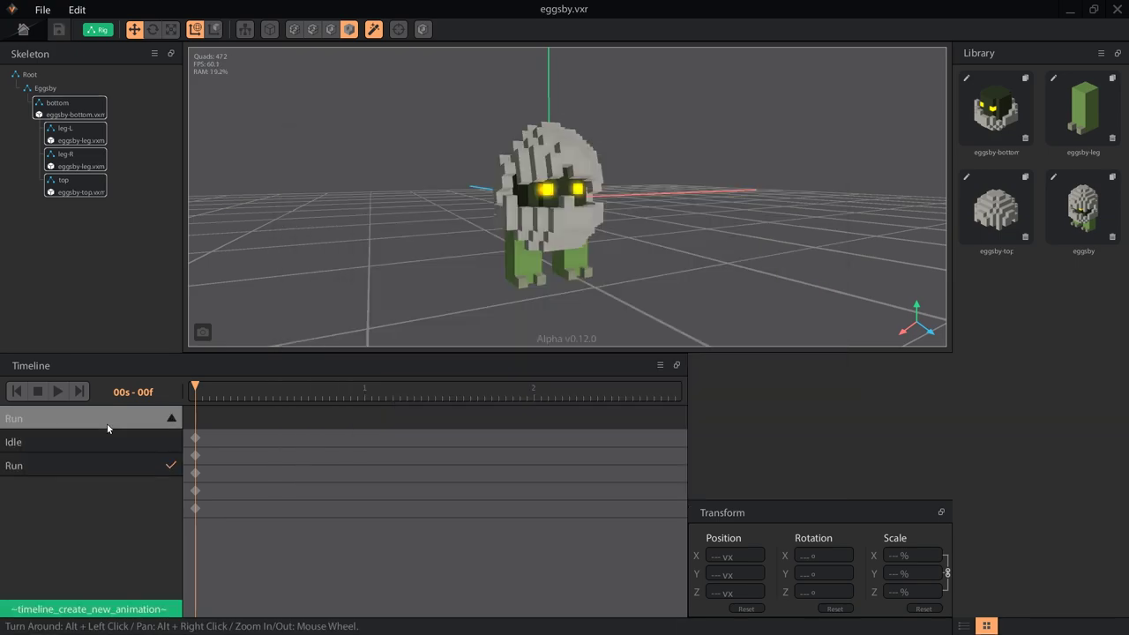
# - View the Idle animation's Rename/Duplicate/Delete options, then make Run the active animation
pyautogui.rightClick(95, 444)
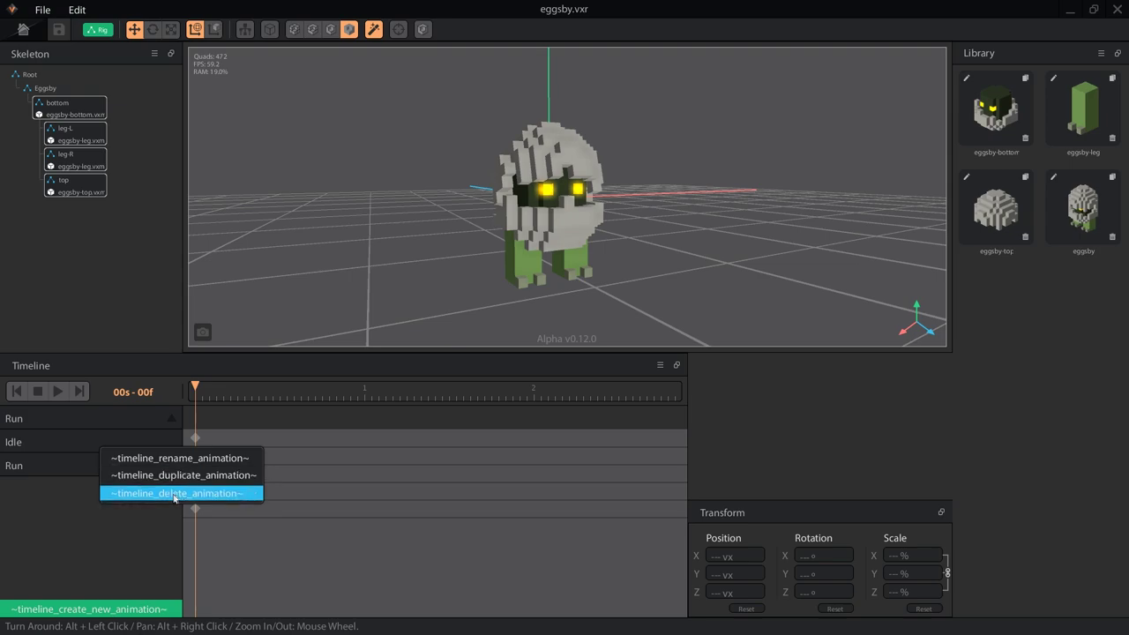
pyautogui.click(33, 491)
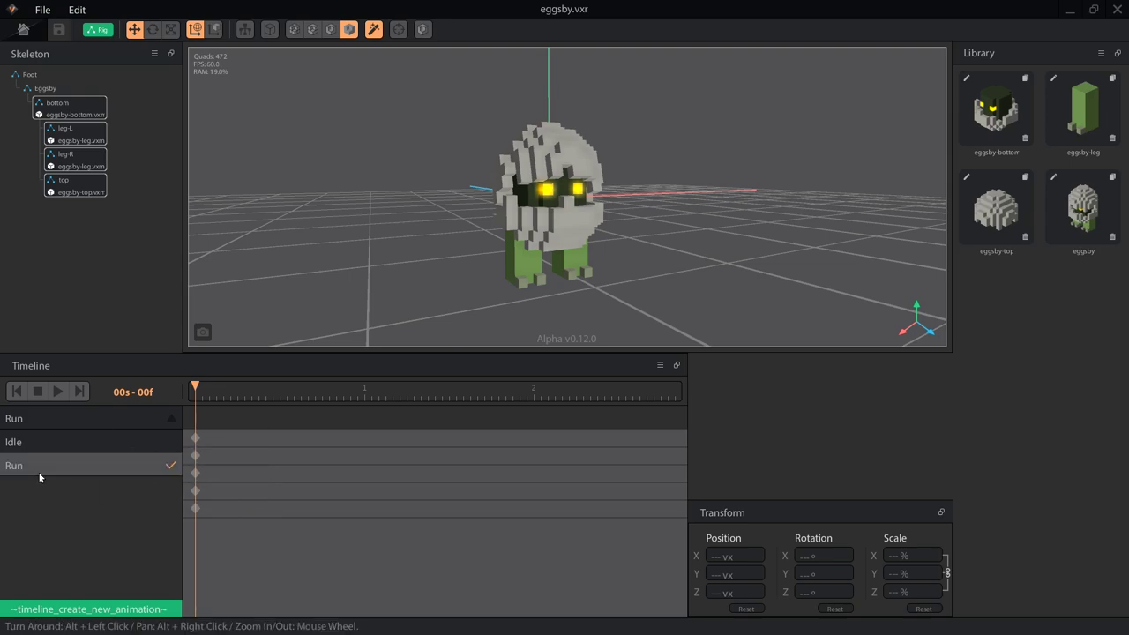
pyautogui.click(38, 469)
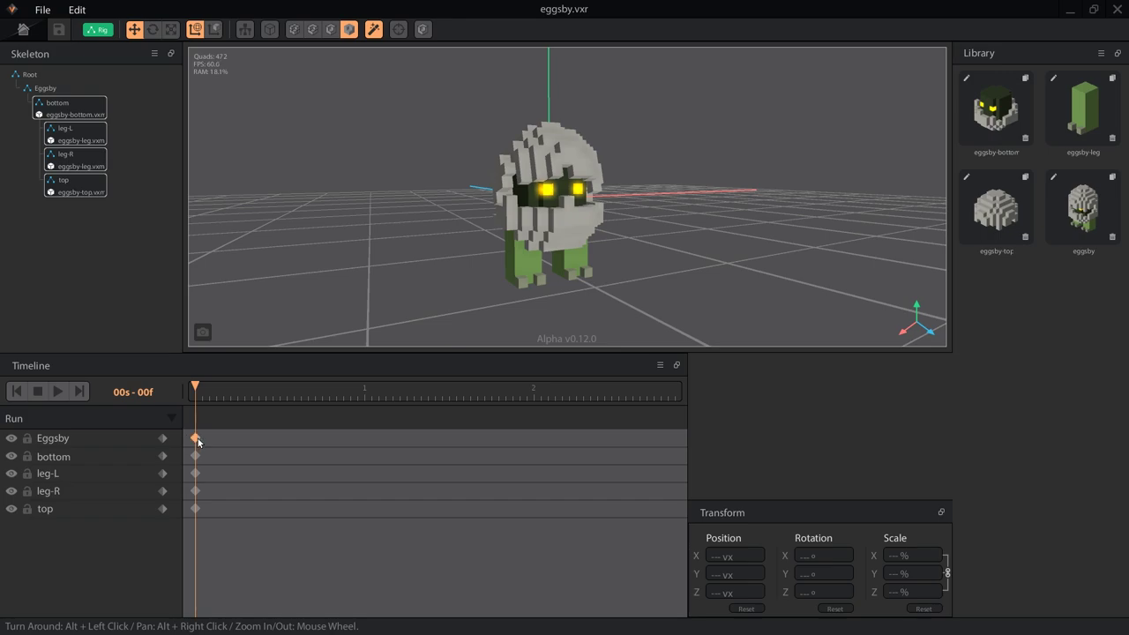
pyautogui.click(10, 457)
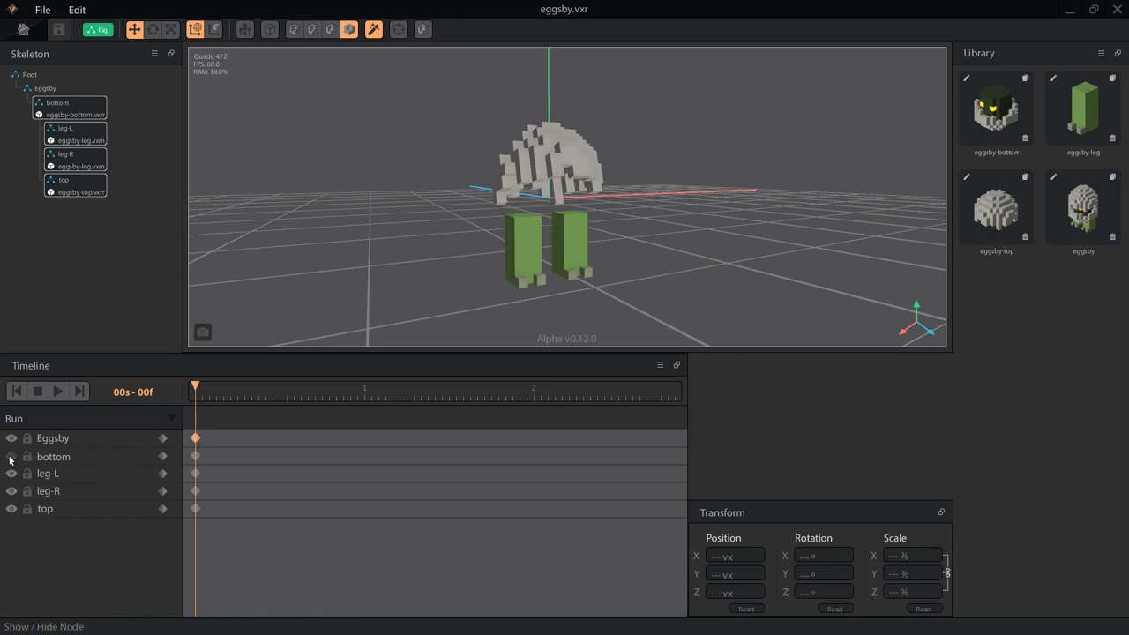
pyautogui.click(11, 457)
pyautogui.click(12, 474)
pyautogui.click(11, 474)
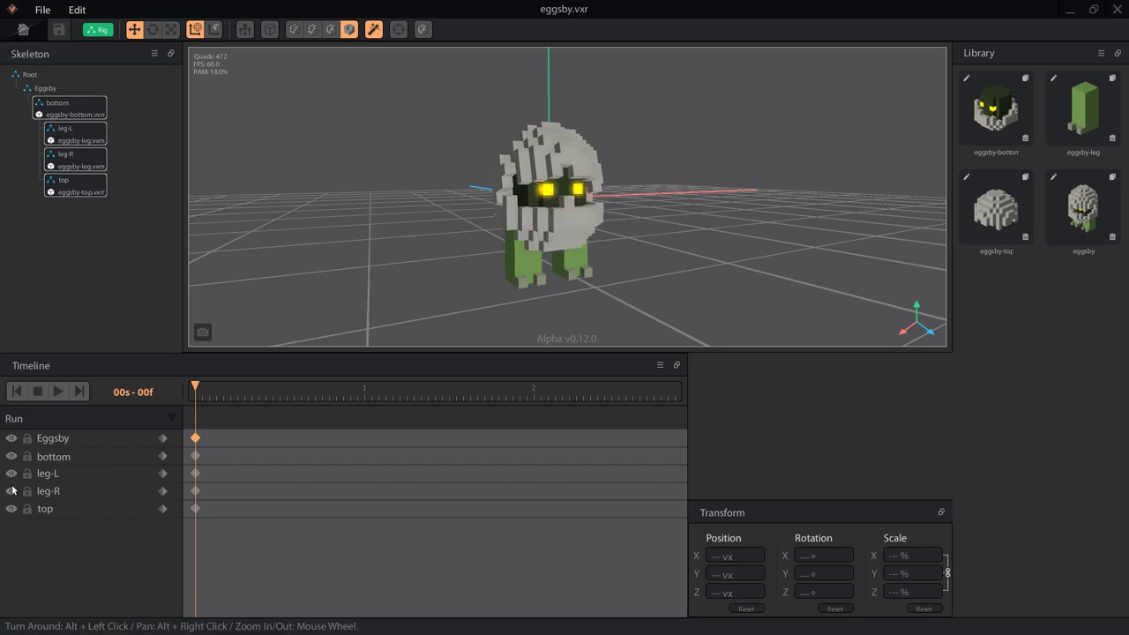
pyautogui.click(11, 491)
pyautogui.click(12, 491)
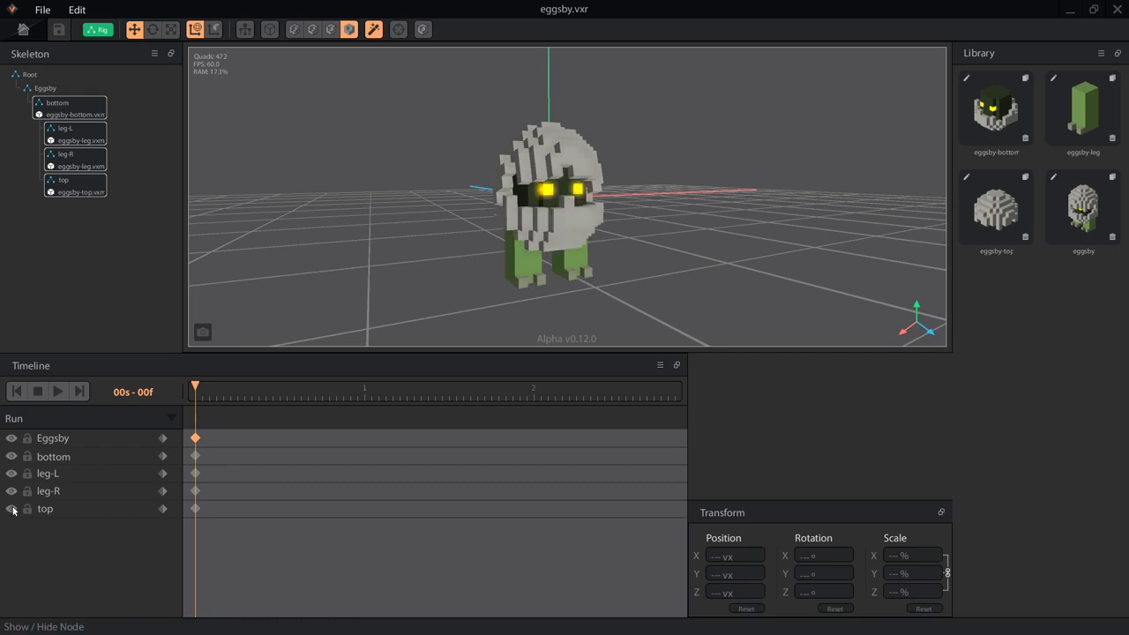
pyautogui.click(12, 509)
pyautogui.click(12, 509)
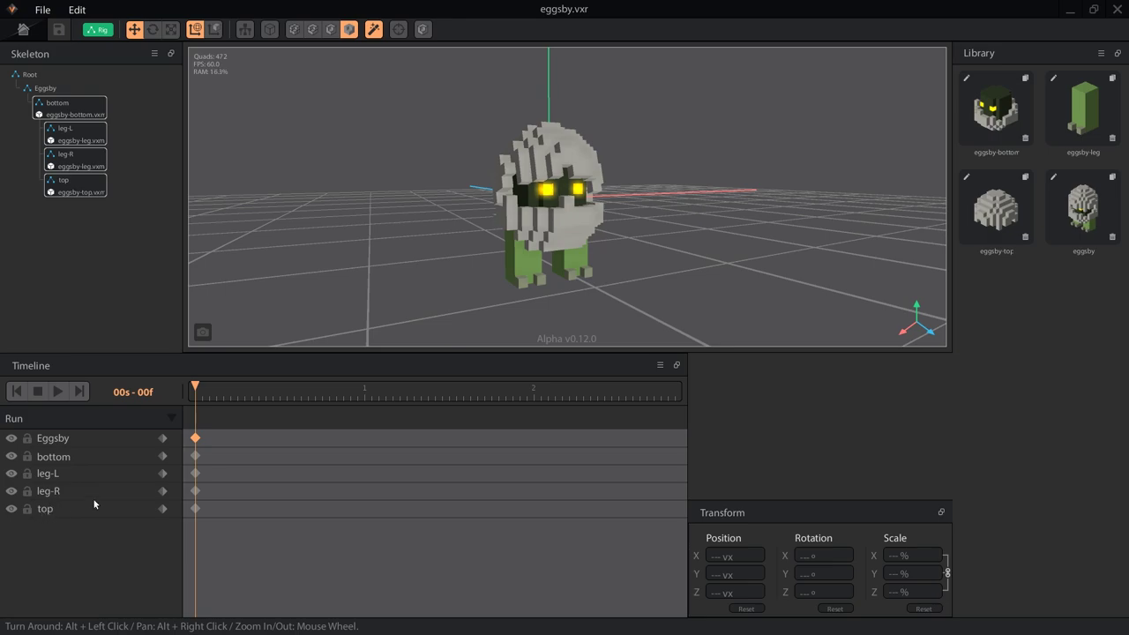
# - Set the top part's X scale to 1, then undo it back to full size
pyautogui.click(545, 161)
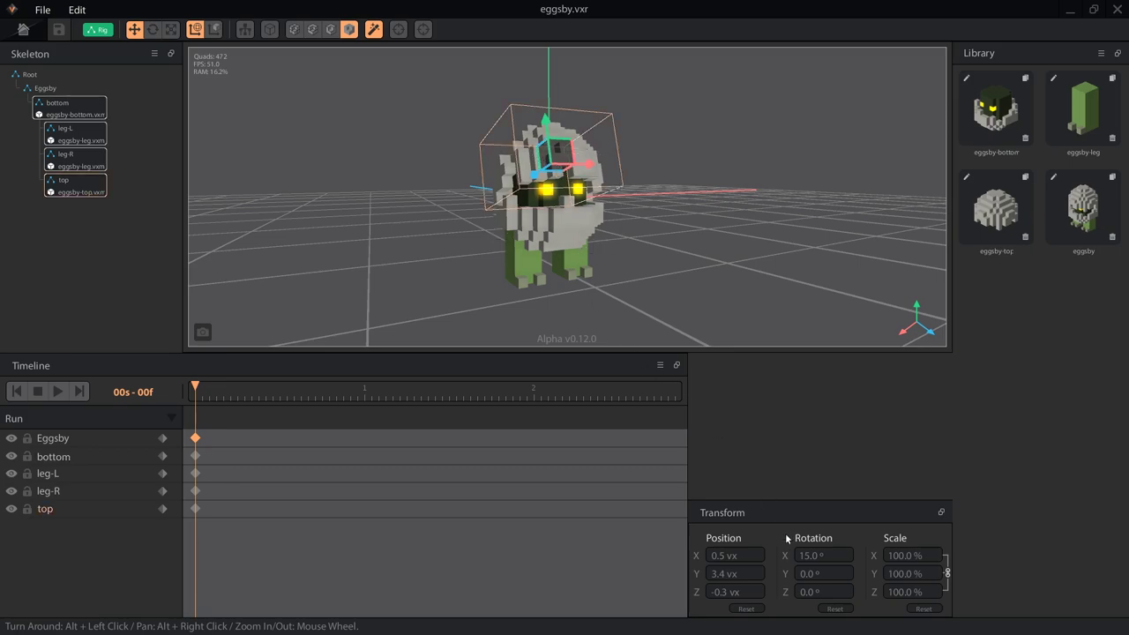
pyautogui.click(894, 560)
pyautogui.write('1')
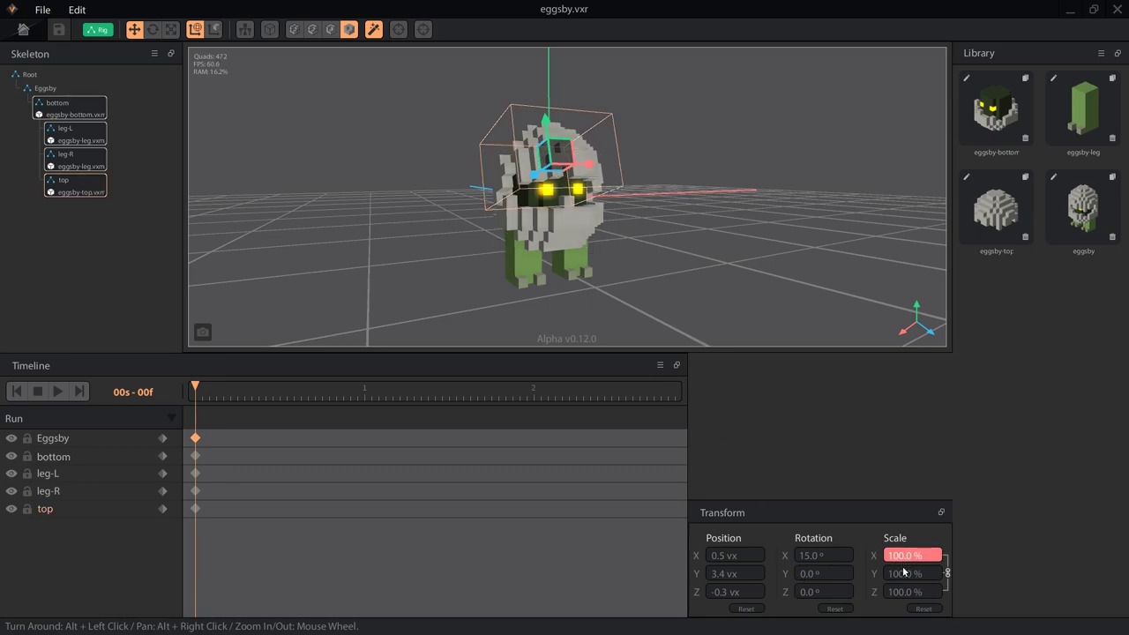
pyautogui.press('Return')
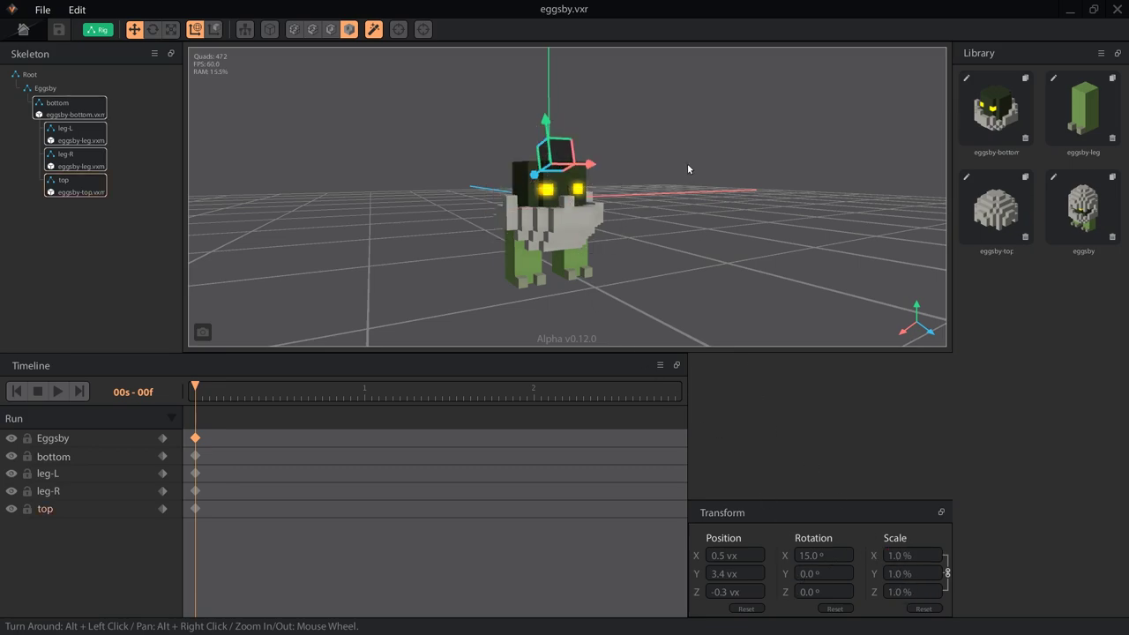
pyautogui.hotkey('ctrl', 'z')
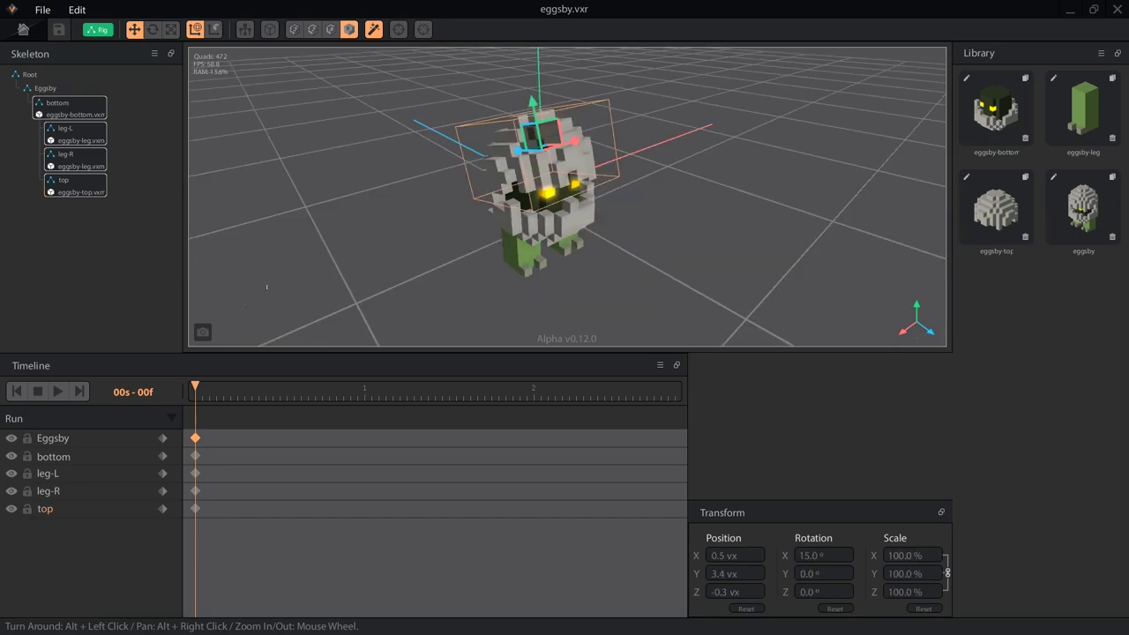
# - Lock the Eggsby track and add trial Eggsby keyframes around frame 6, shifting them later
pyautogui.click(28, 438)
pyautogui.moveTo(205, 389); pyautogui.dragTo(273, 389)
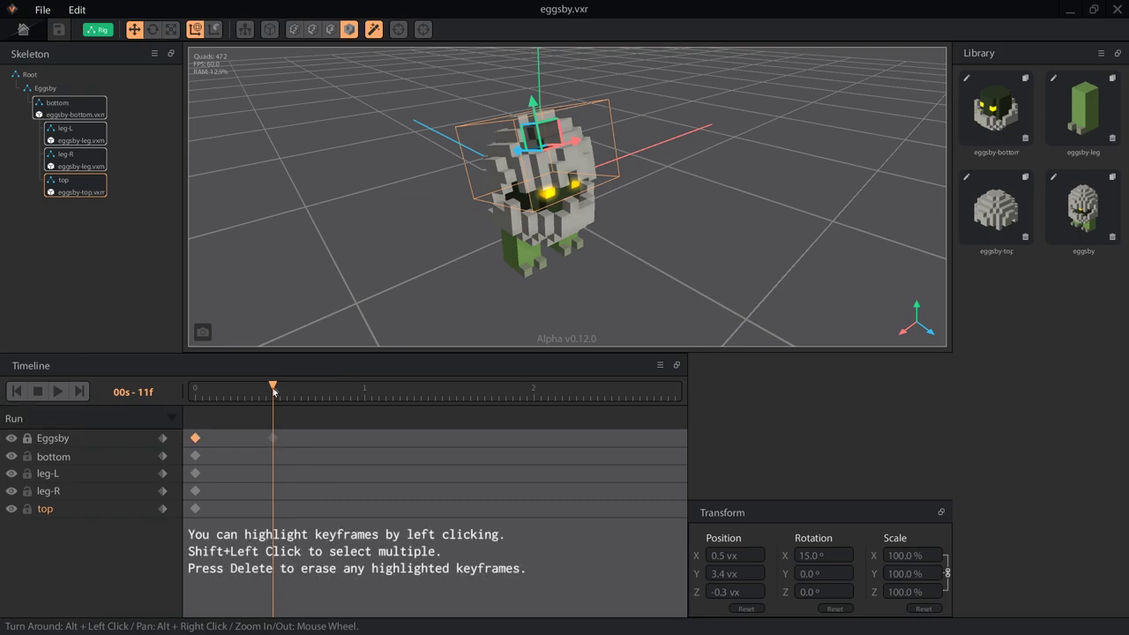
pyautogui.moveTo(273, 390); pyautogui.dragTo(329, 390)
pyautogui.click(162, 438)
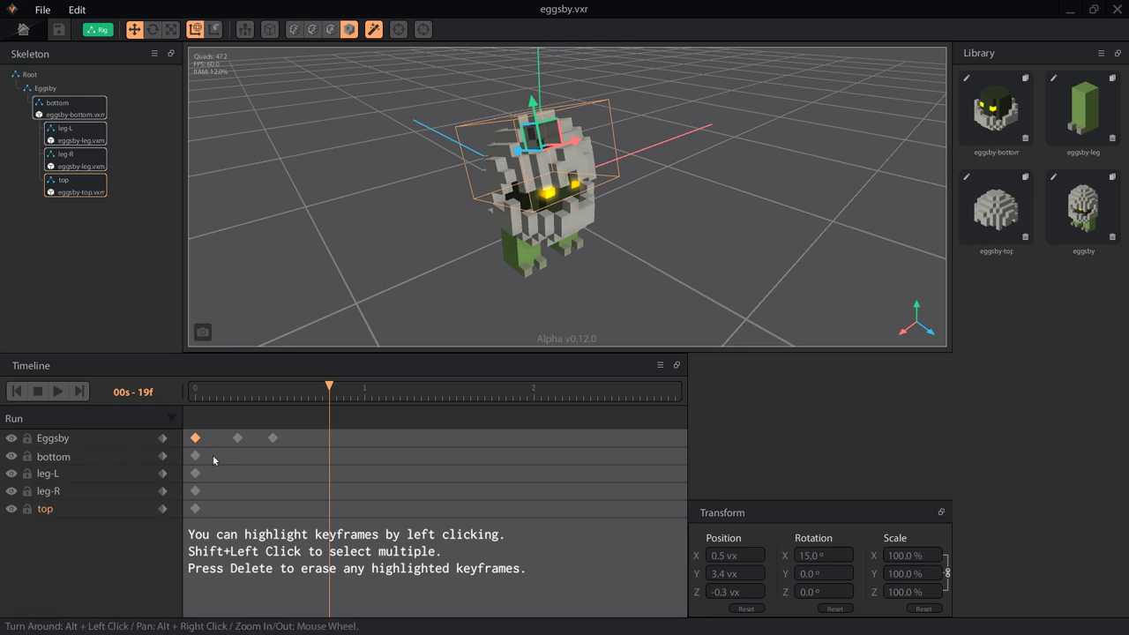
pyautogui.moveTo(272, 439); pyautogui.dragTo(327, 443)
pyautogui.moveTo(237, 439); pyautogui.dragTo(247, 441)
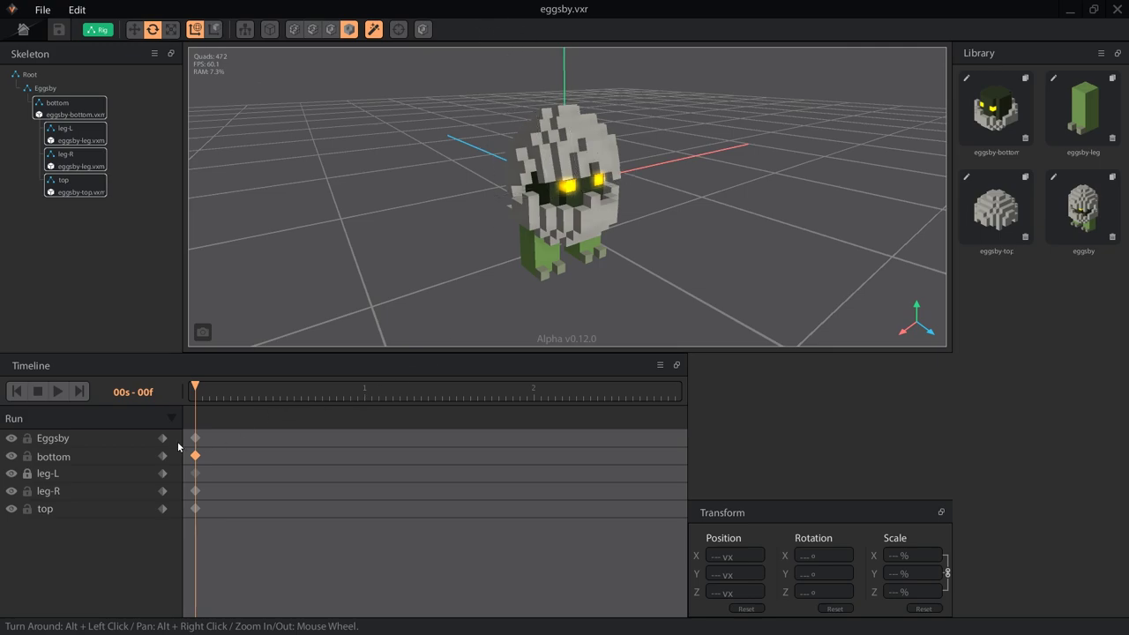
# - Select the bottom part and add a bottom keyframe at the 1 second mark
pyautogui.click(195, 438)
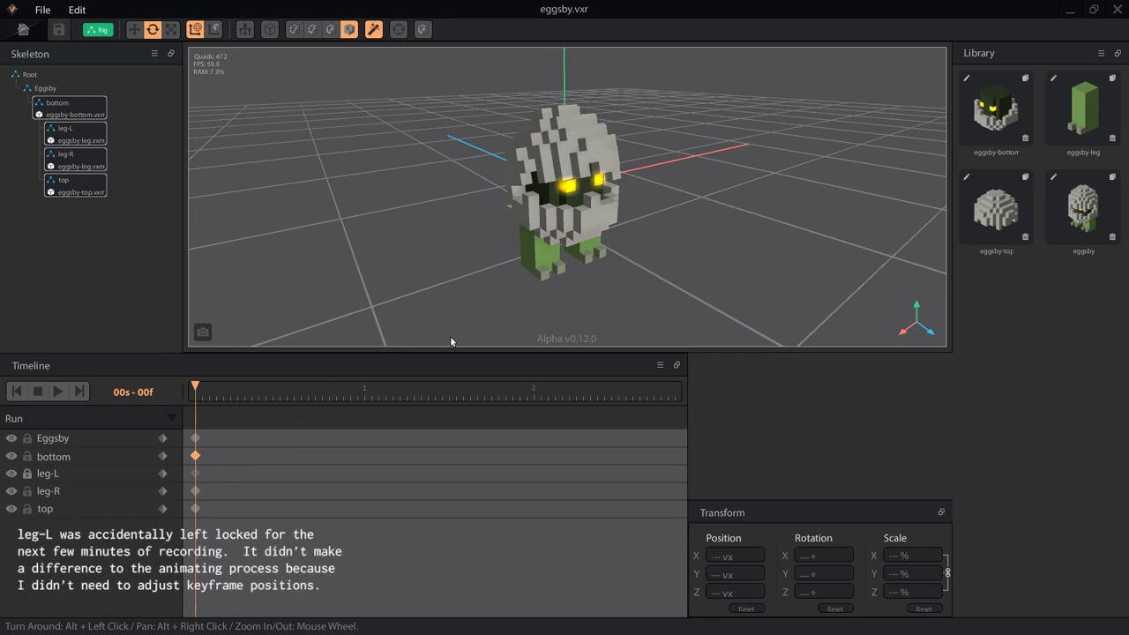
pyautogui.click(587, 216)
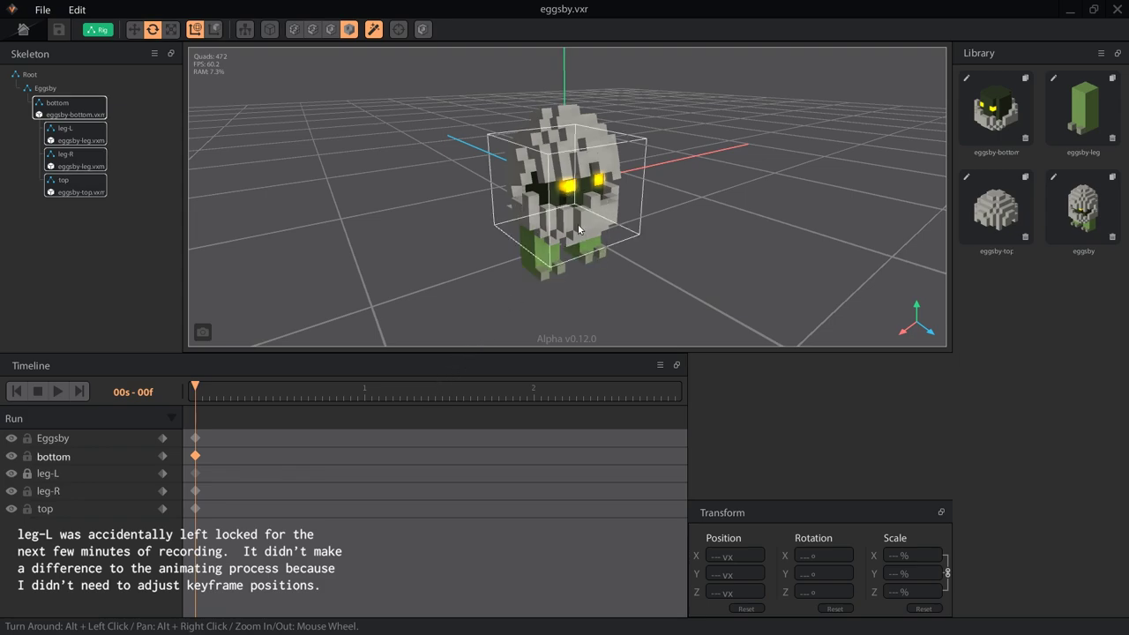
pyautogui.scroll(3, 631, 212)
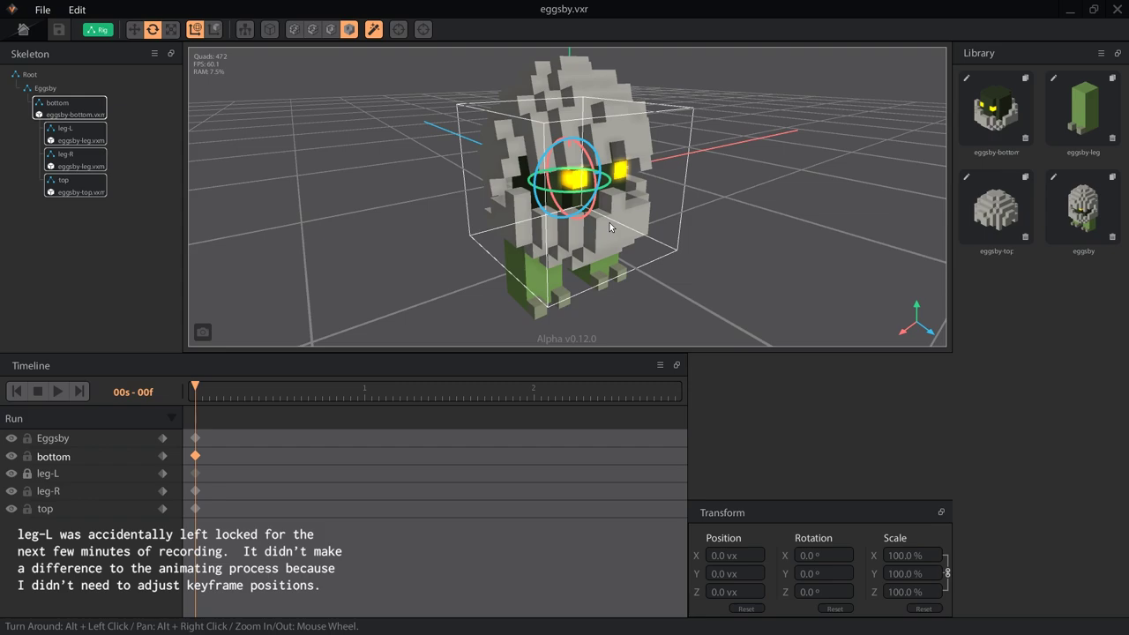
pyautogui.keyDown('alt'); pyautogui.moveTo(611, 221); pyautogui.dragTo(265, 189); pyautogui.keyUp('alt')
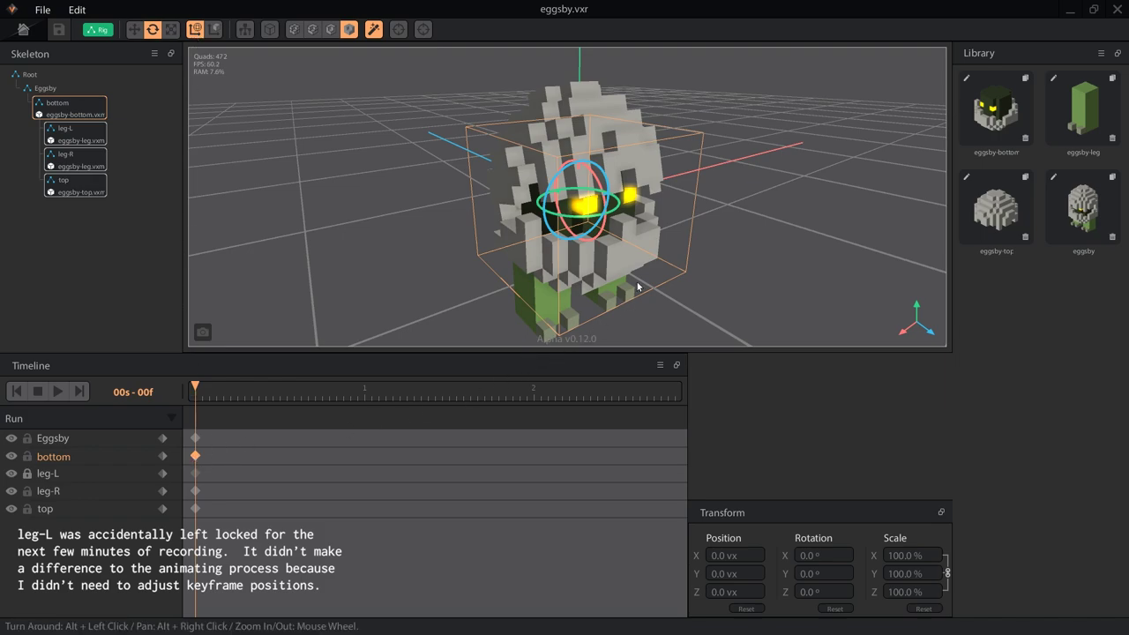
pyautogui.keyDown('alt'); pyautogui.moveTo(625, 257); pyautogui.dragTo(703, 270); pyautogui.keyUp('alt')
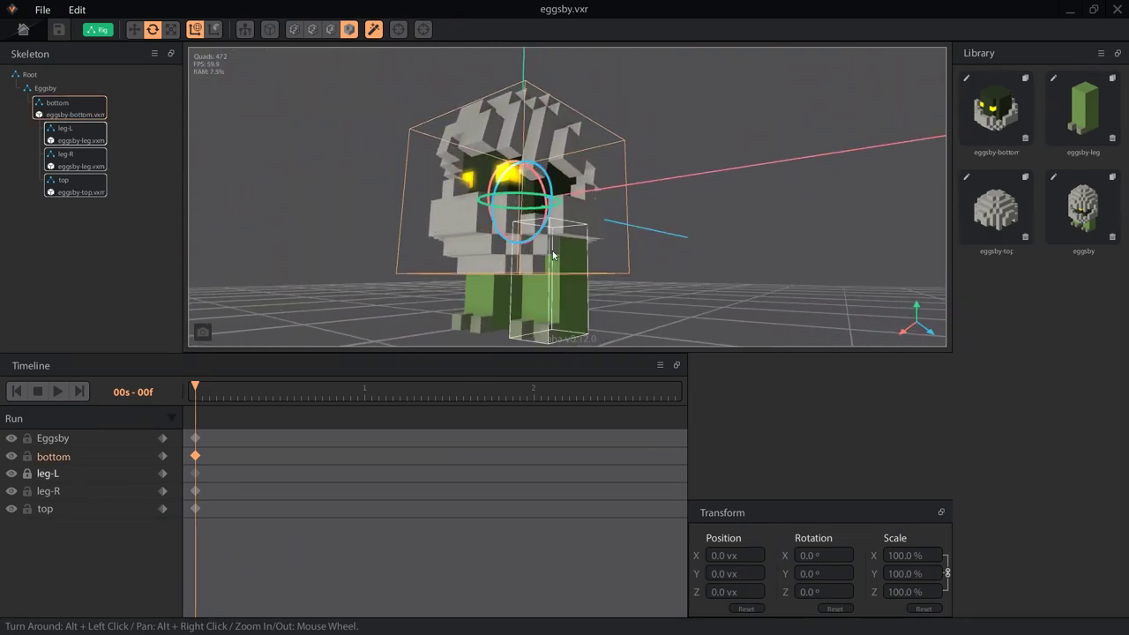
pyautogui.moveTo(194, 386); pyautogui.dragTo(364, 386)
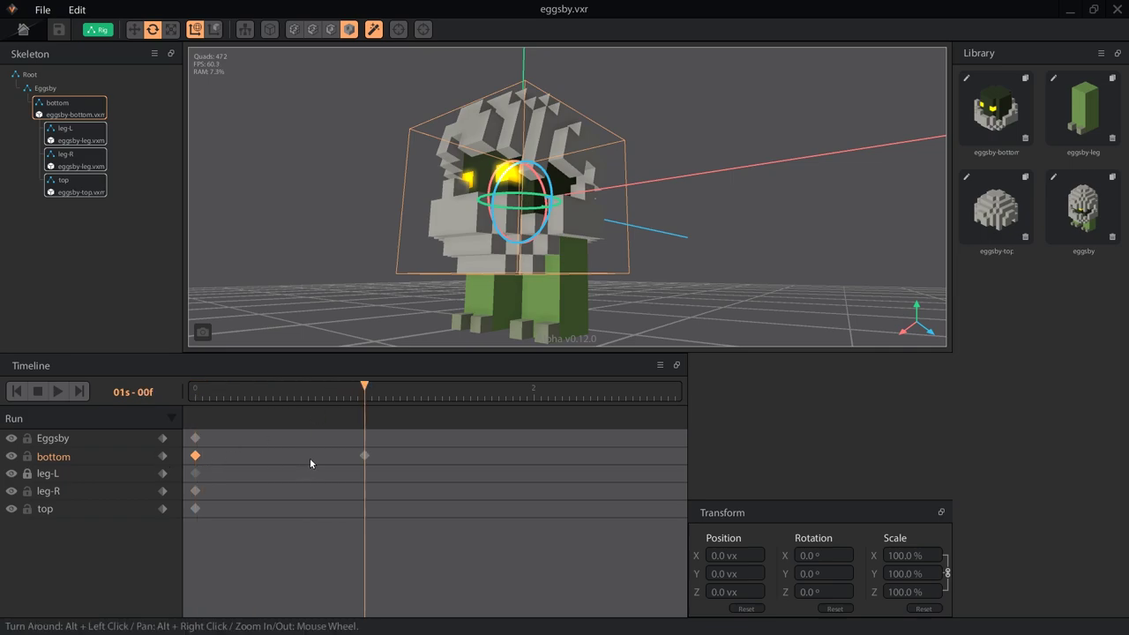
pyautogui.click(366, 456)
# - At frame 6, set the bottom part's Rotation Y and X to 10°
pyautogui.moveTo(365, 386); pyautogui.dragTo(237, 406)
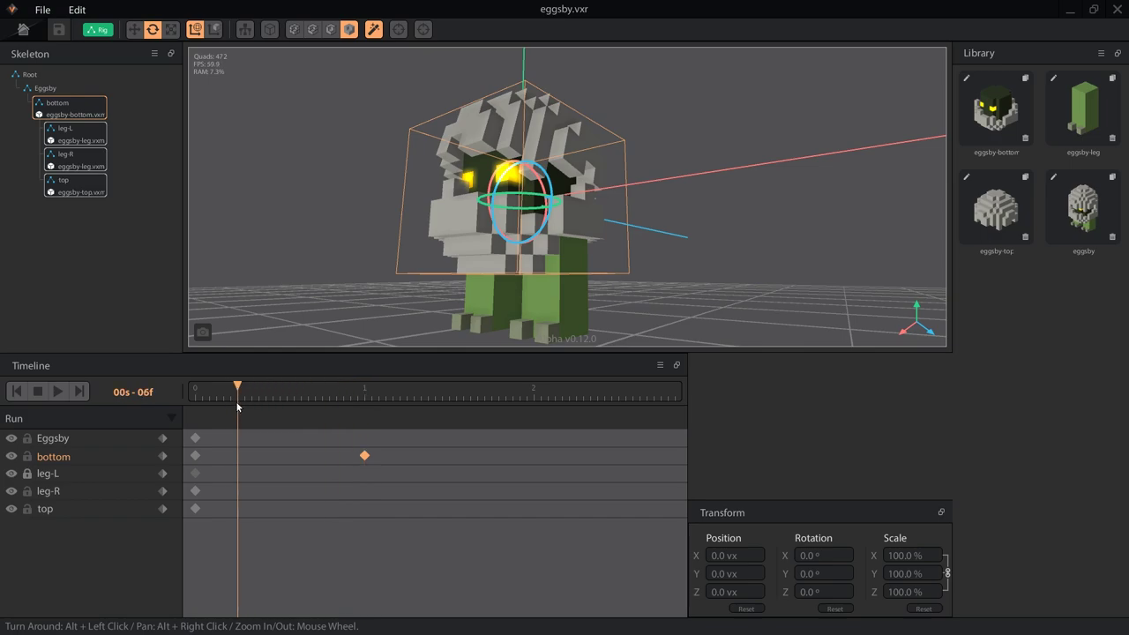
pyautogui.click(816, 574)
pyautogui.write('10')
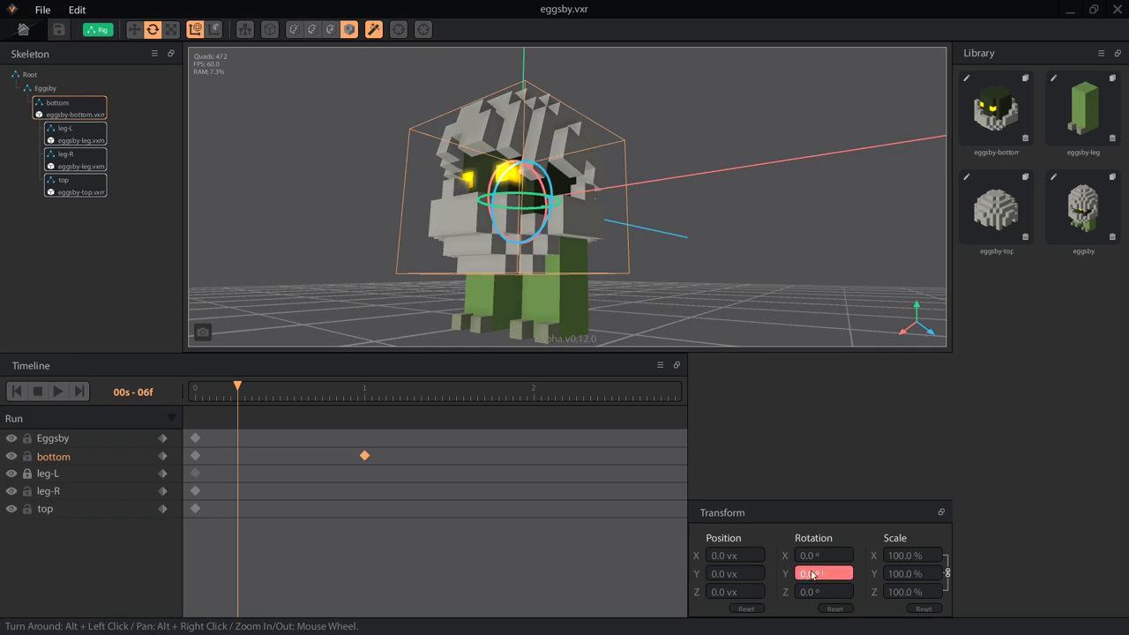
pyautogui.press('Return')
pyautogui.click(829, 558)
pyautogui.write('10')
pyautogui.press('Return')
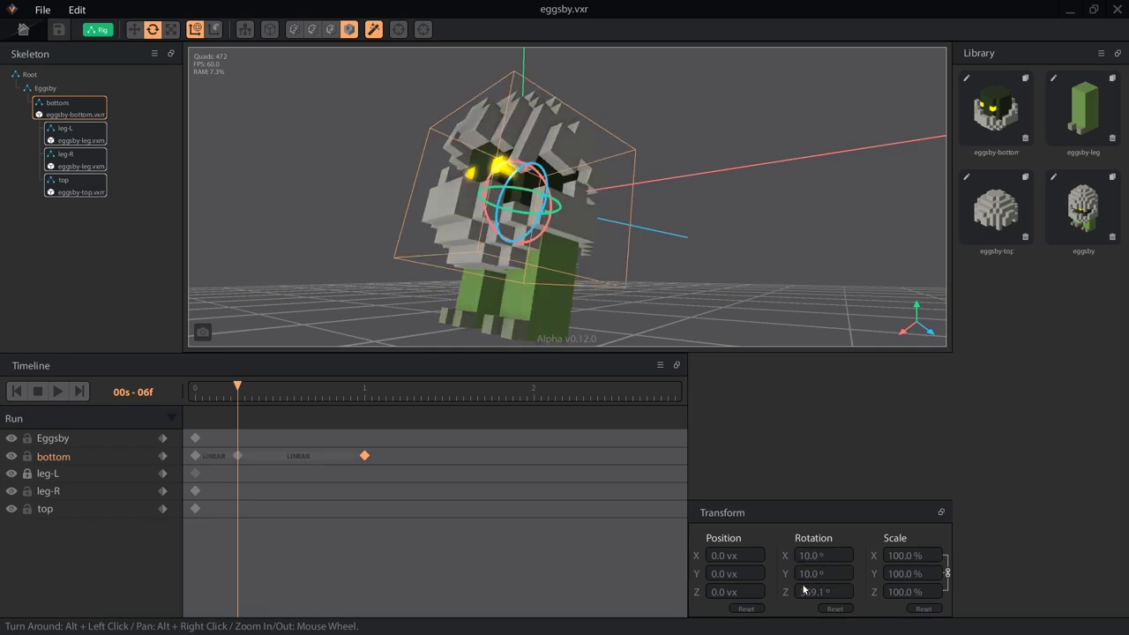
# - At frame 18, set the bottom part's Rotation X and Y to 350° and check the in-between pose
pyautogui.moveTo(284, 393); pyautogui.dragTo(322, 395)
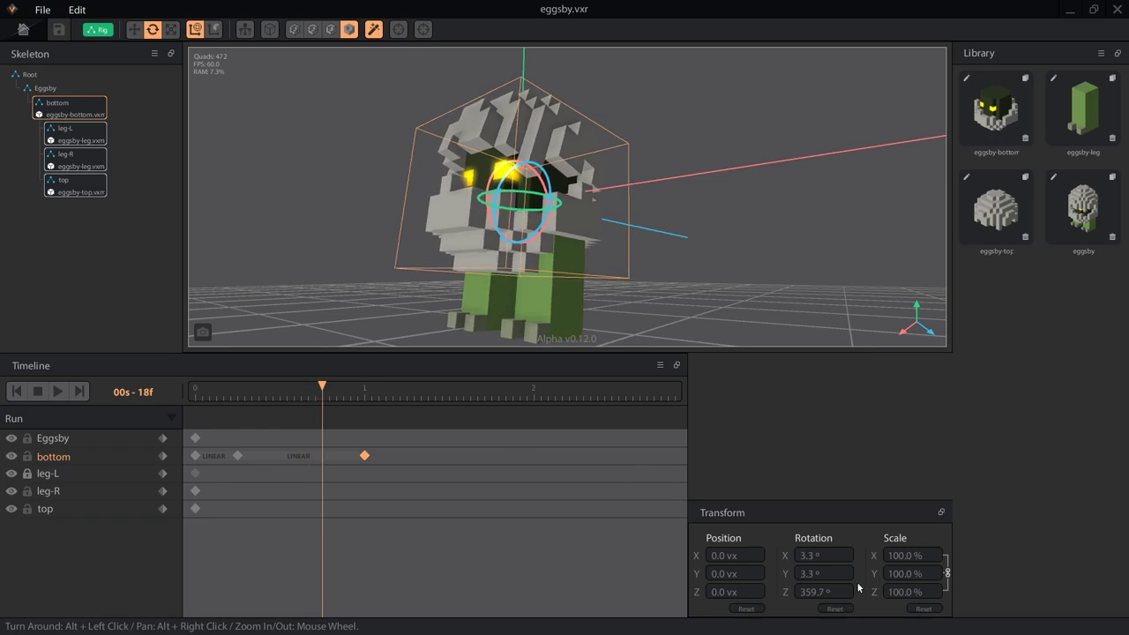
pyautogui.click(844, 556)
pyautogui.write('350')
pyautogui.press('Return')
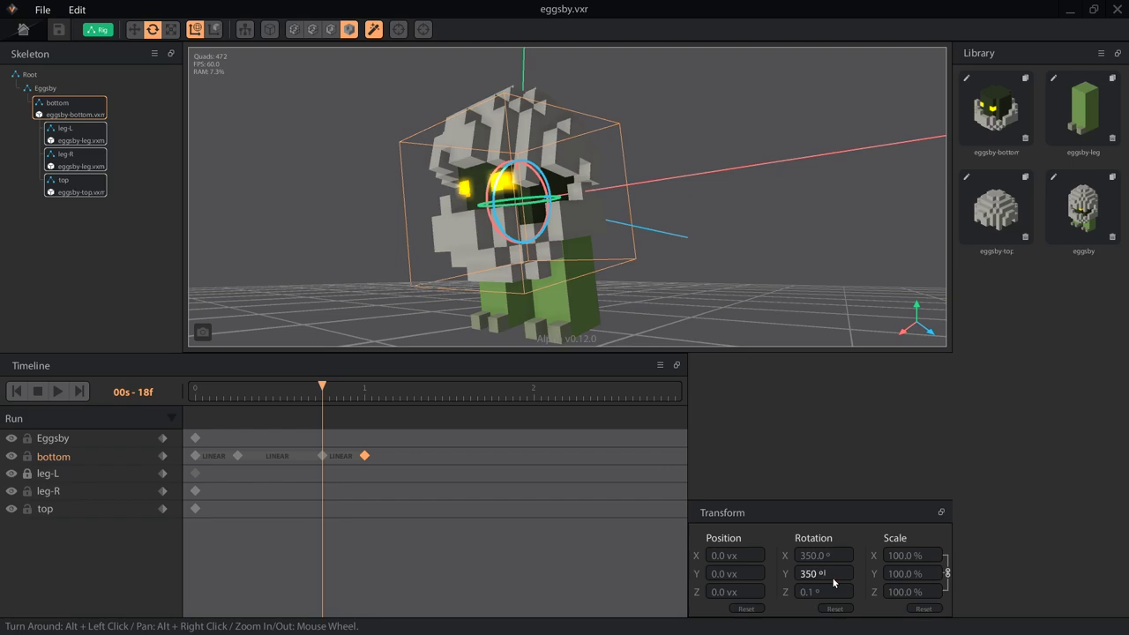
pyautogui.write('350')
pyautogui.press('Return')
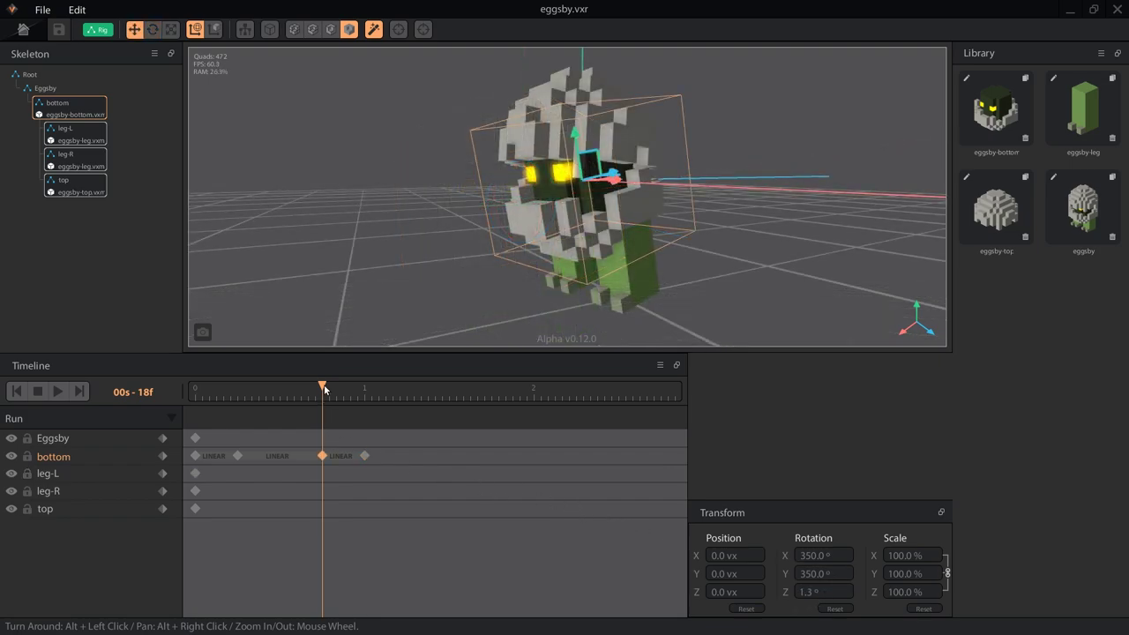
pyautogui.moveTo(322, 388); pyautogui.dragTo(280, 407)
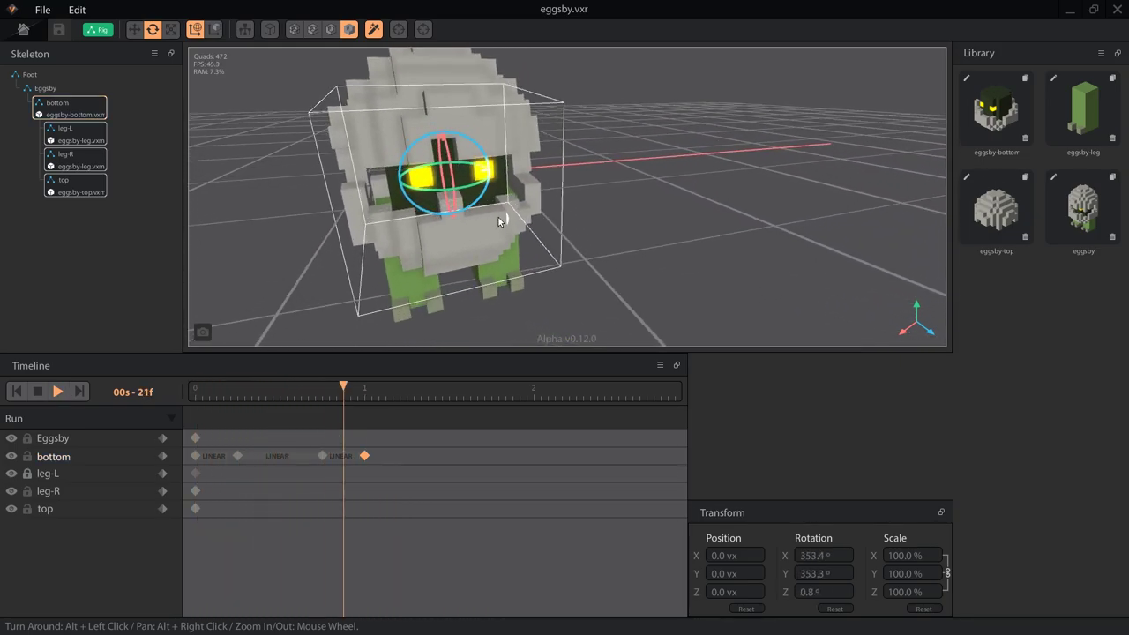
pyautogui.keyDown('alt'); pyautogui.moveTo(498, 217); pyautogui.dragTo(497, 216); pyautogui.keyUp('alt')
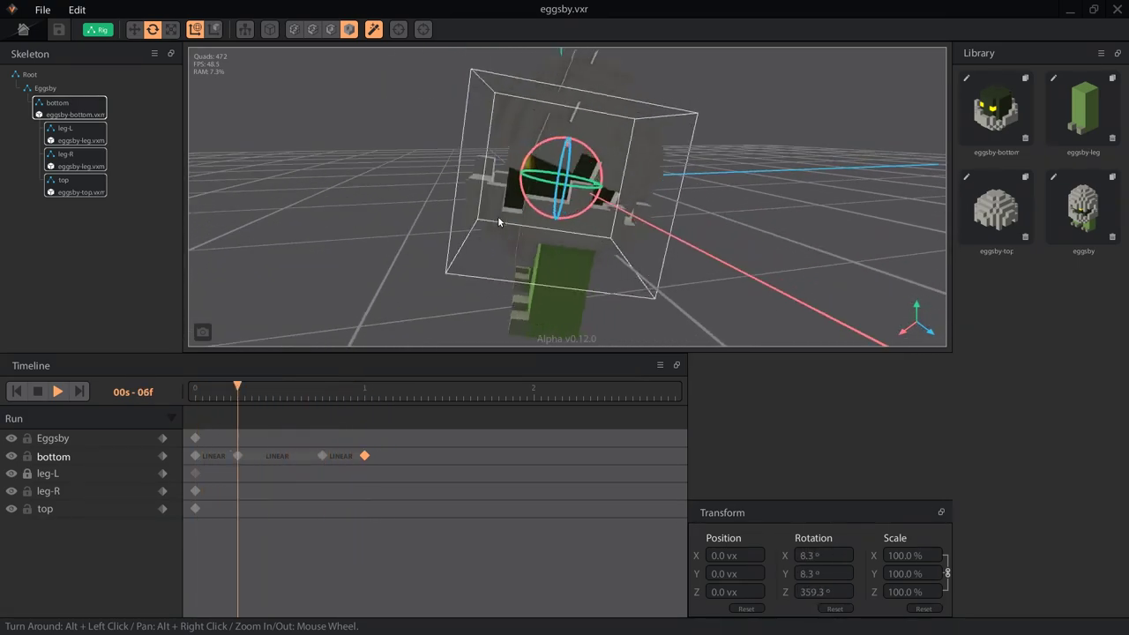
pyautogui.click(37, 391)
pyautogui.moveTo(237, 385); pyautogui.dragTo(176, 400)
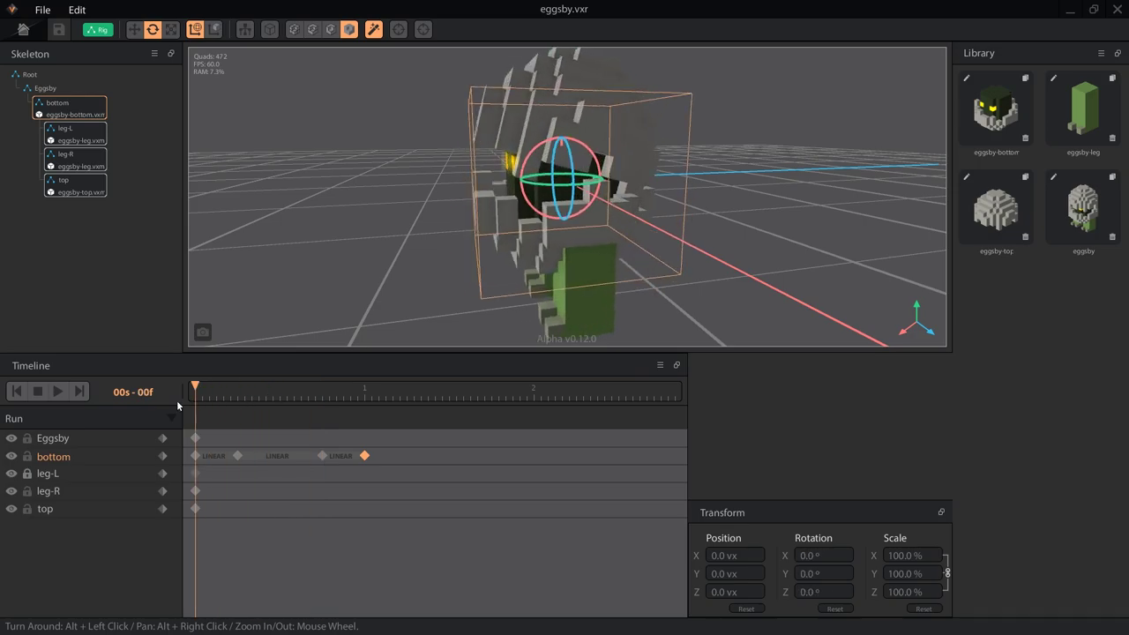
pyautogui.click(590, 245)
pyautogui.keyDown('alt'); pyautogui.moveTo(591, 252); pyautogui.dragTo(565, 241); pyautogui.keyUp('alt')
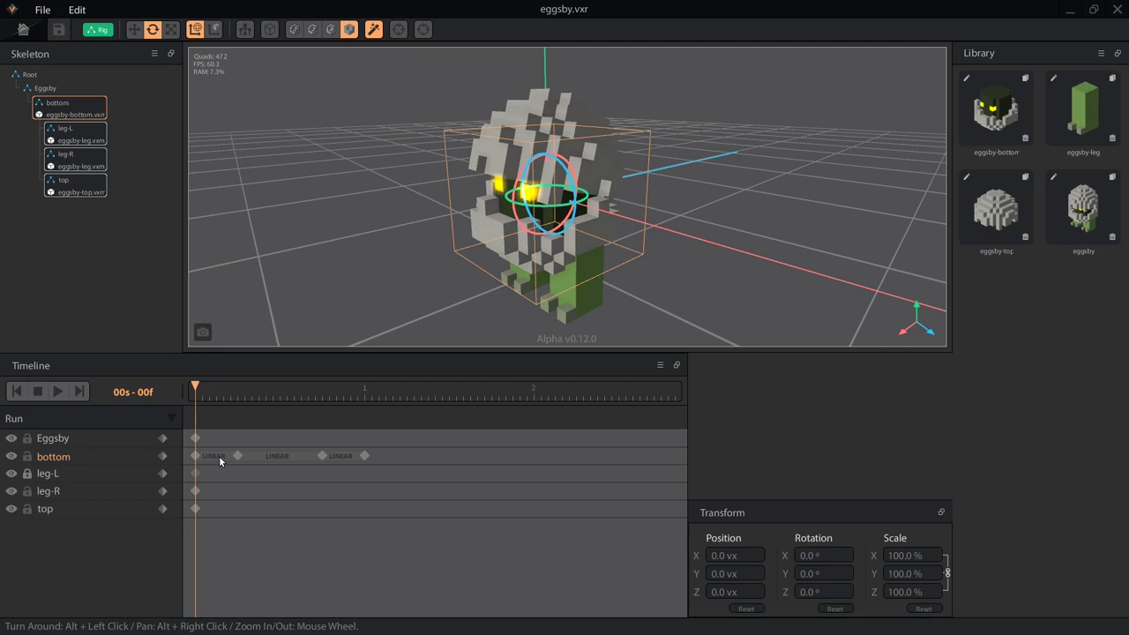
pyautogui.click(219, 459)
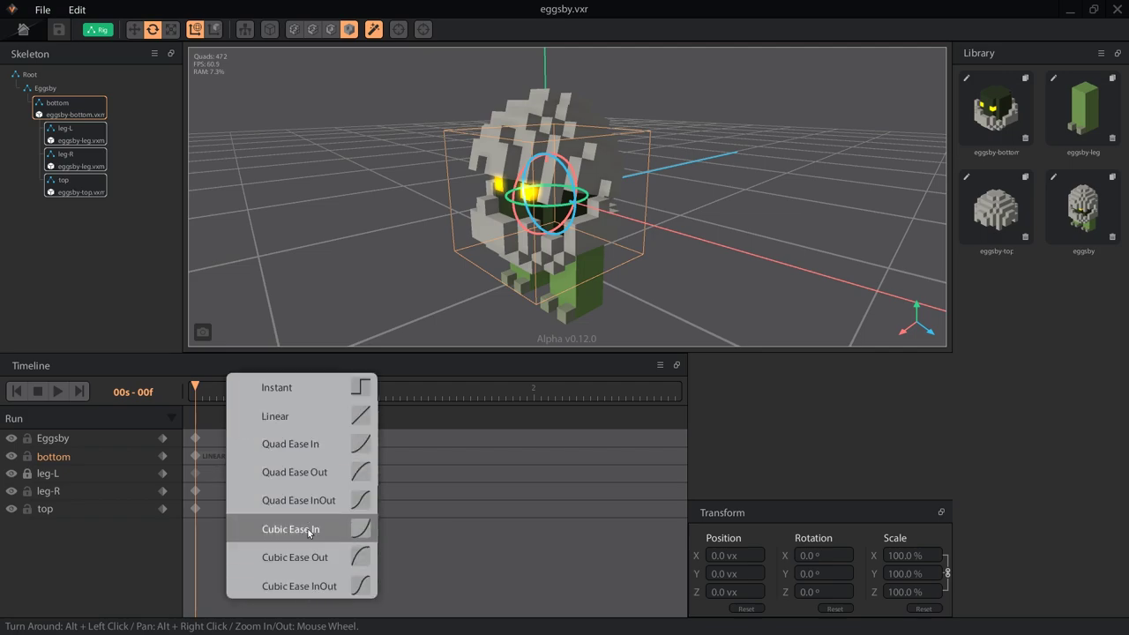
pyautogui.click(302, 388)
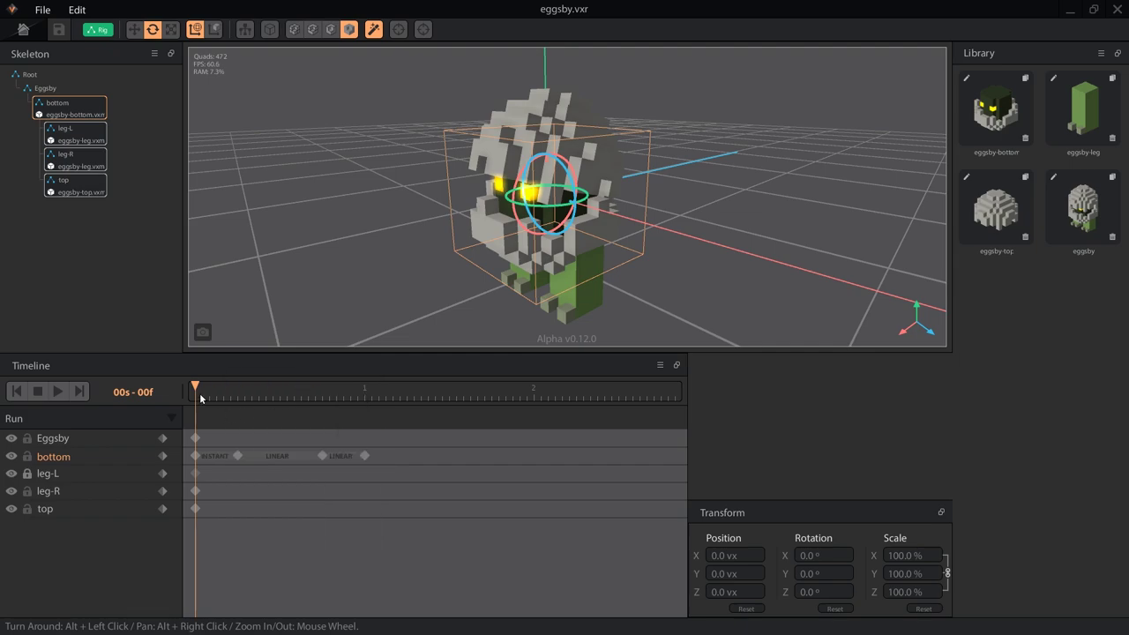
pyautogui.moveTo(198, 389); pyautogui.dragTo(191, 437)
pyautogui.click(225, 454)
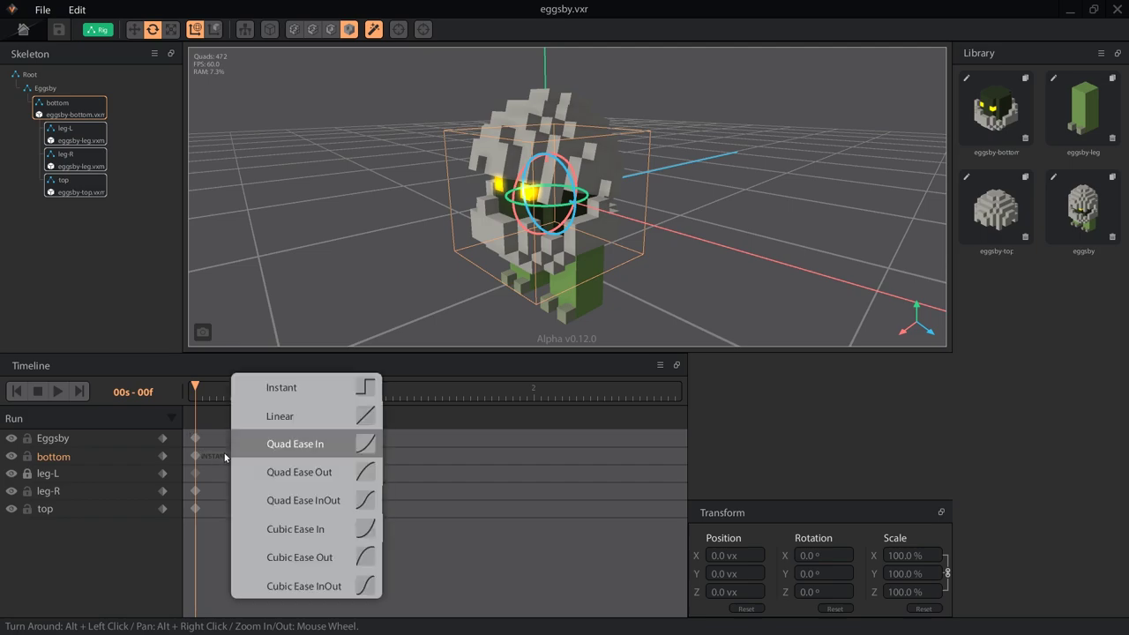
pyautogui.click(291, 423)
pyautogui.click(59, 390)
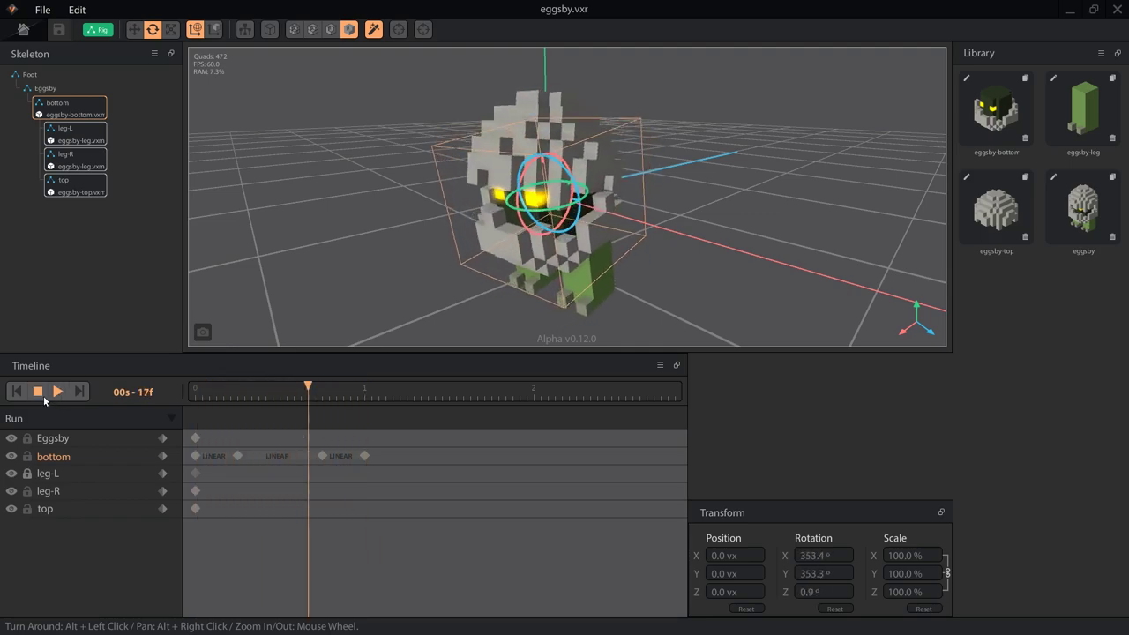
pyautogui.click(43, 395)
pyautogui.click(213, 393)
pyautogui.moveTo(212, 392); pyautogui.dragTo(189, 393)
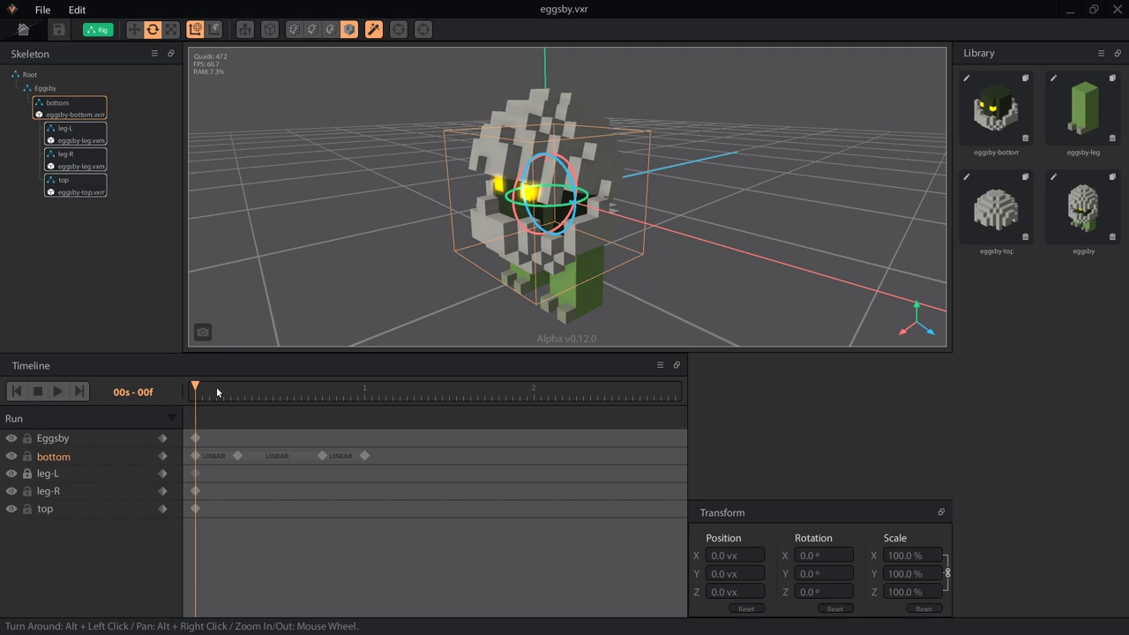
pyautogui.click(223, 458)
# - Bring up the easing menu for the bottom track's first Linear span
pyautogui.click(223, 458)
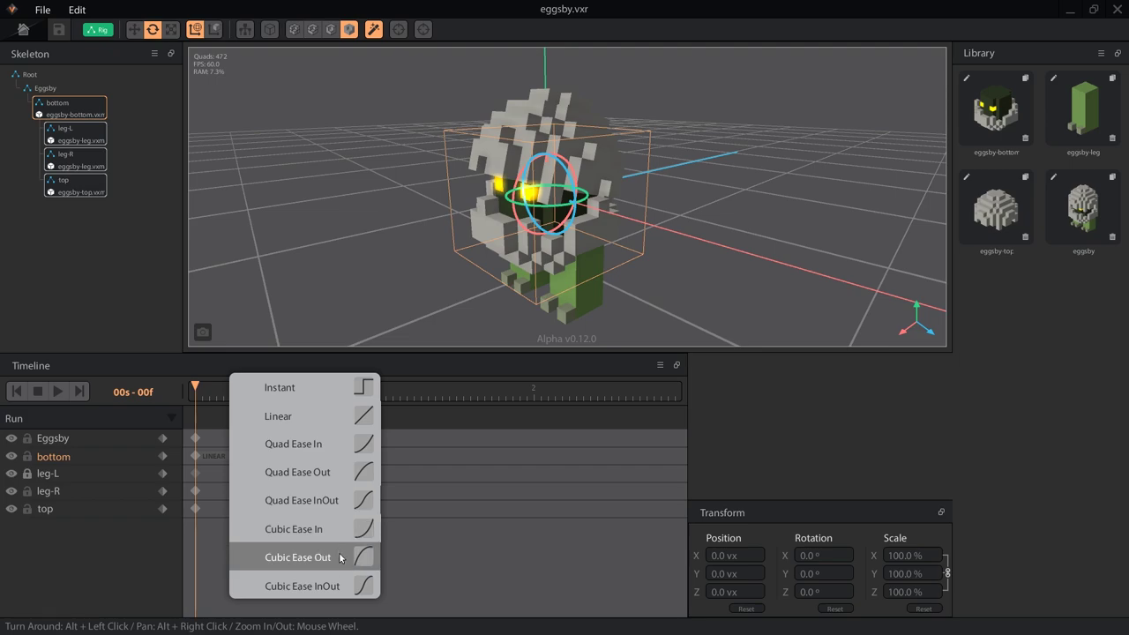
# - Set easings on the bottom track's three spans, giving the middle span Cubic InOut
pyautogui.click(341, 558)
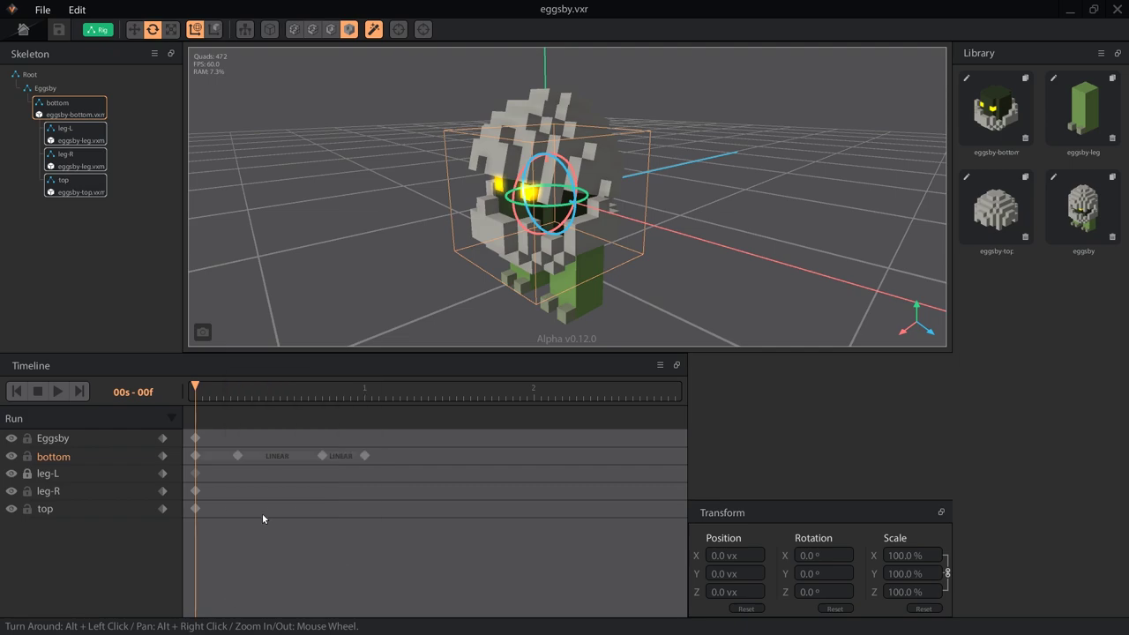
pyautogui.click(283, 454)
pyautogui.click(282, 454)
pyautogui.click(281, 454)
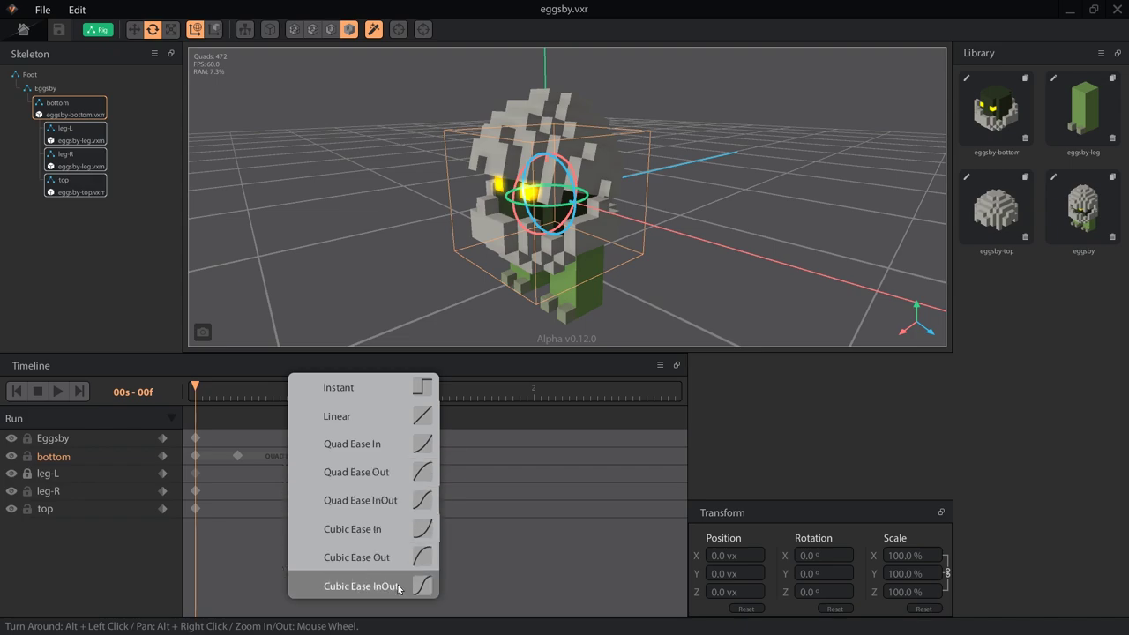
pyautogui.click(370, 586)
pyautogui.click(349, 460)
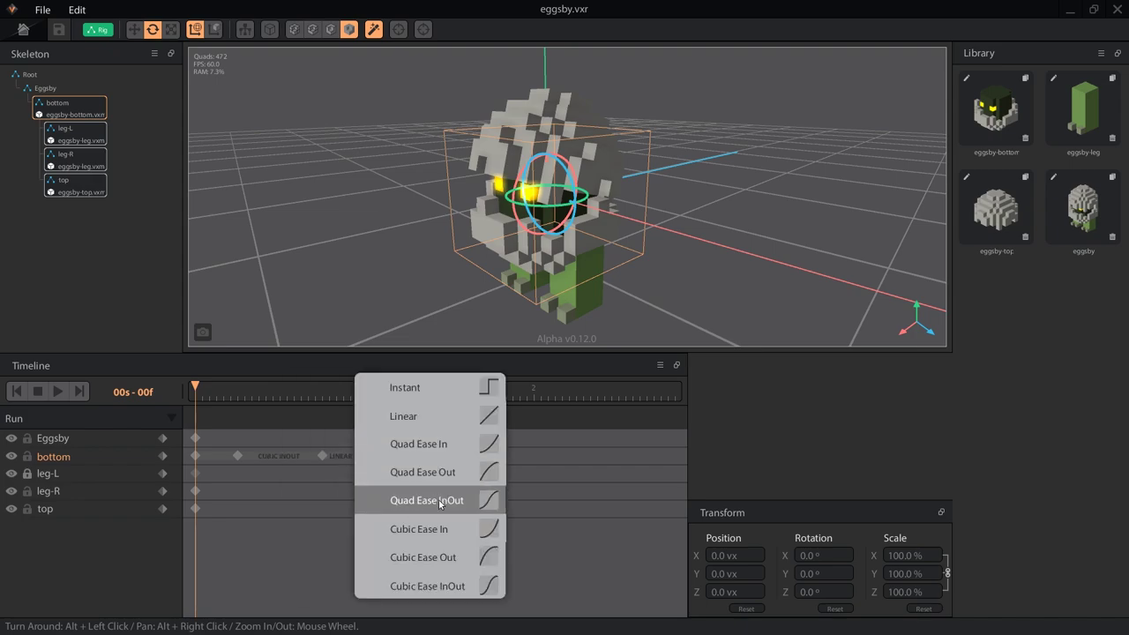
pyautogui.click(456, 533)
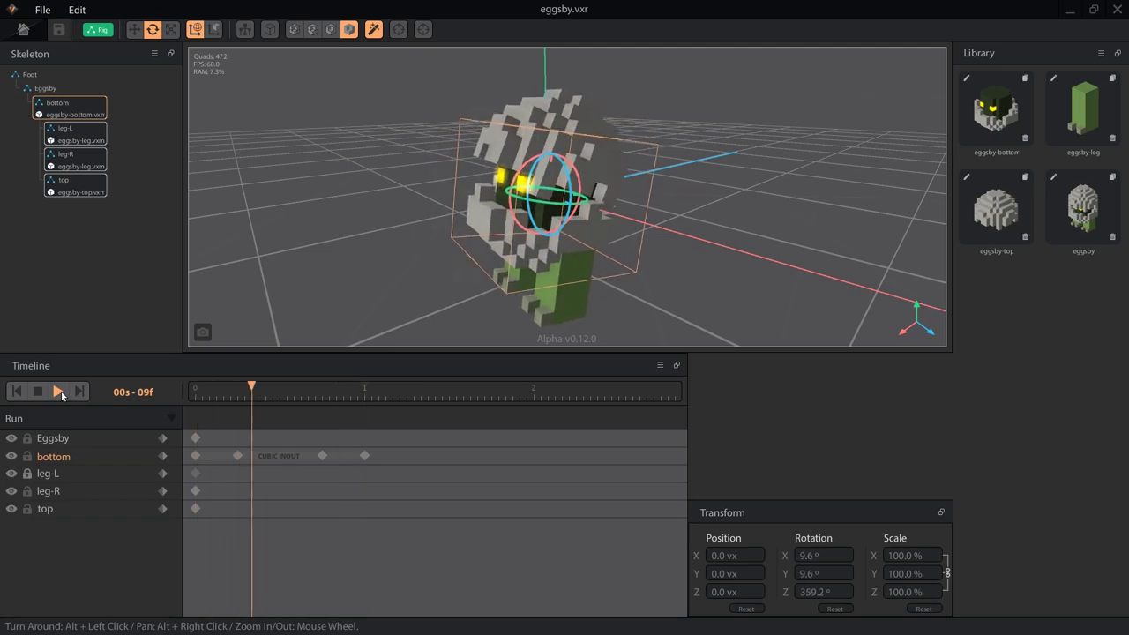
# - Duplicate the Eggsby skeleton as Eggsby2, rewind to 00s-00f and shift the copy sideways
pyautogui.rightClick(42, 91)
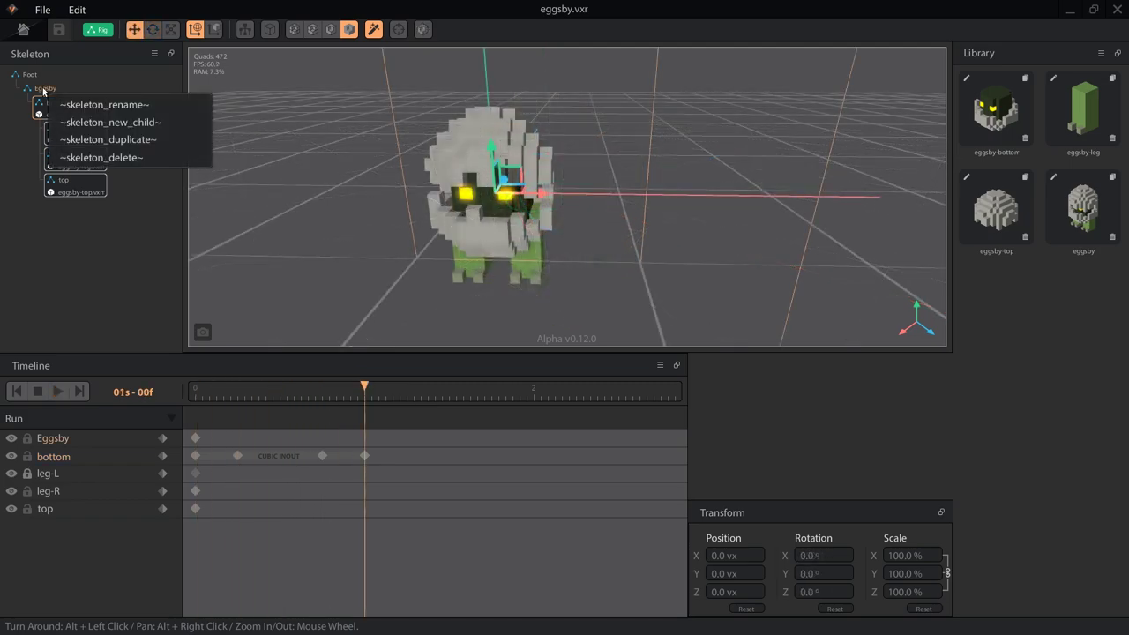
pyautogui.click(108, 139)
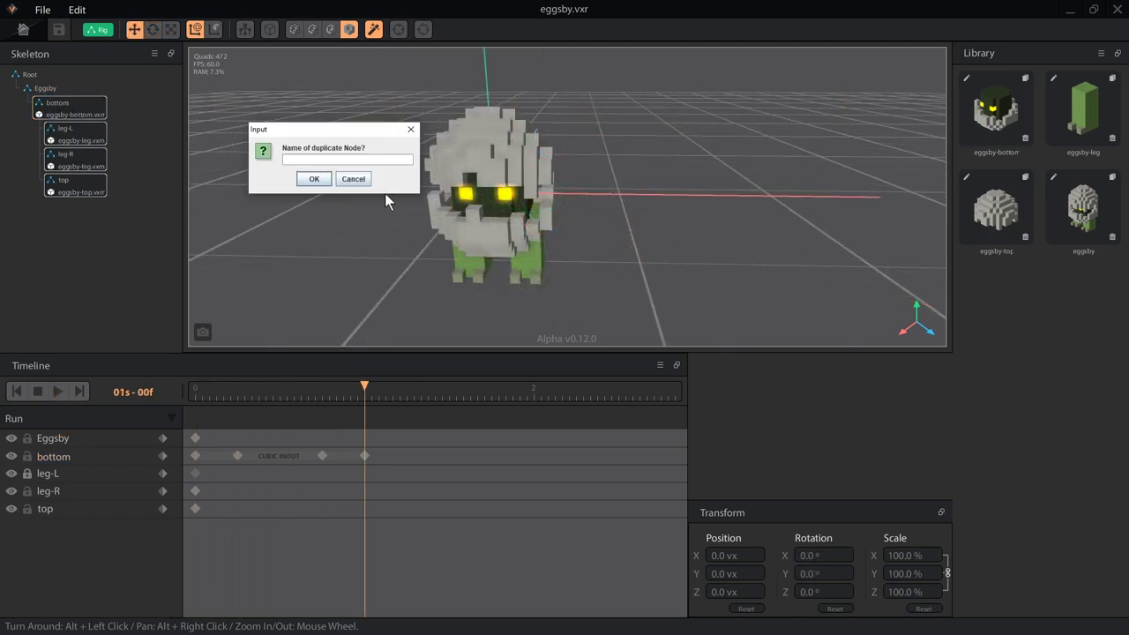
pyautogui.write('Eggsby2')
pyautogui.press('Return')
pyautogui.moveTo(364, 386); pyautogui.dragTo(121, 385)
pyautogui.moveTo(539, 200); pyautogui.dragTo(770, 199)
# - Give Eggsby2's bottom spans Quad InOut and Quad In easing, then play both copies
pyautogui.rightClick(226, 548)
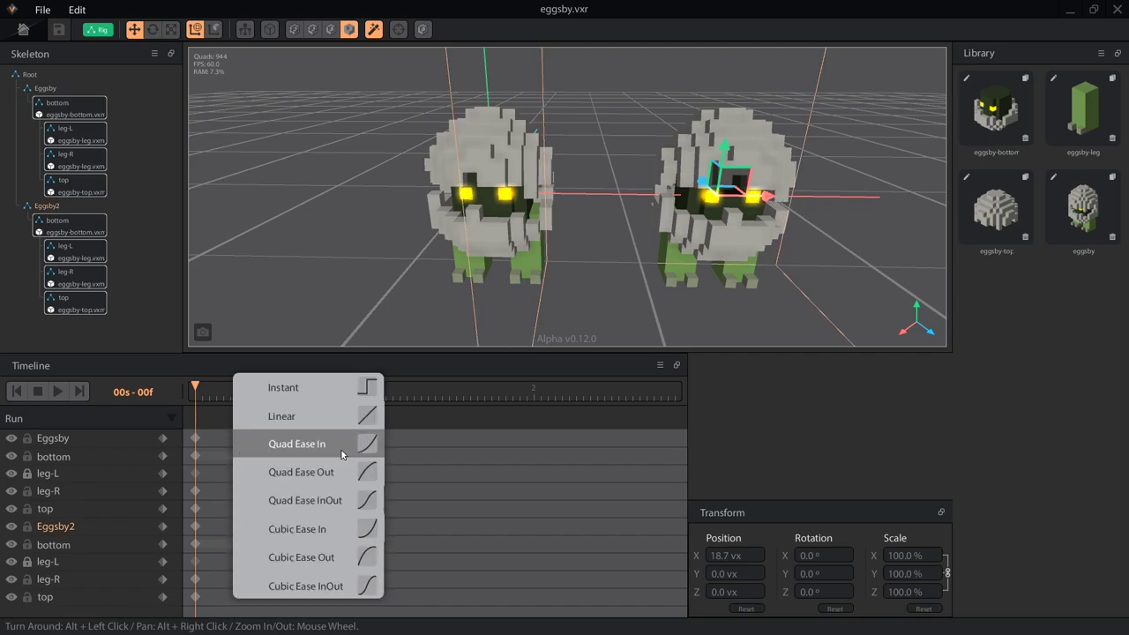
pyautogui.click(344, 482)
pyautogui.rightClick(287, 549)
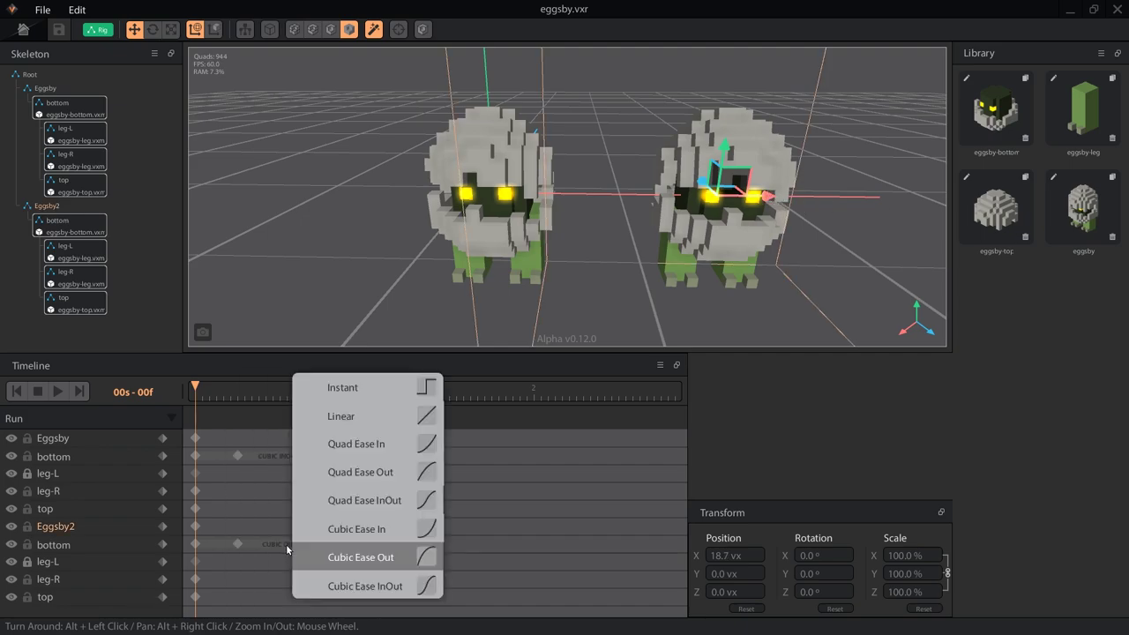
pyautogui.click(410, 500)
pyautogui.rightClick(346, 543)
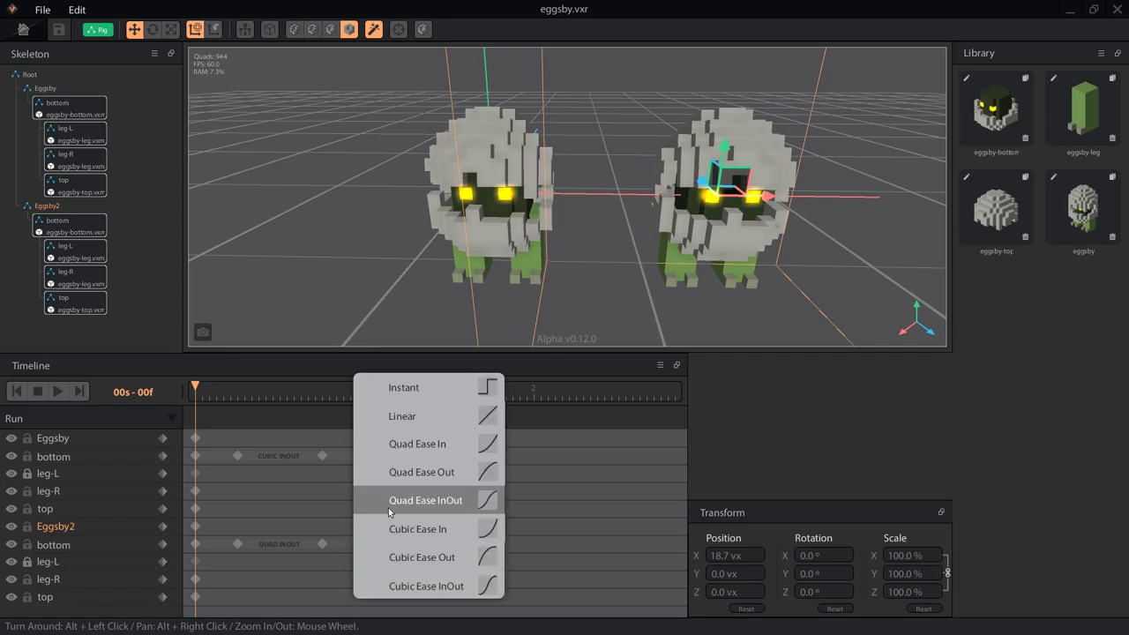
pyautogui.click(449, 446)
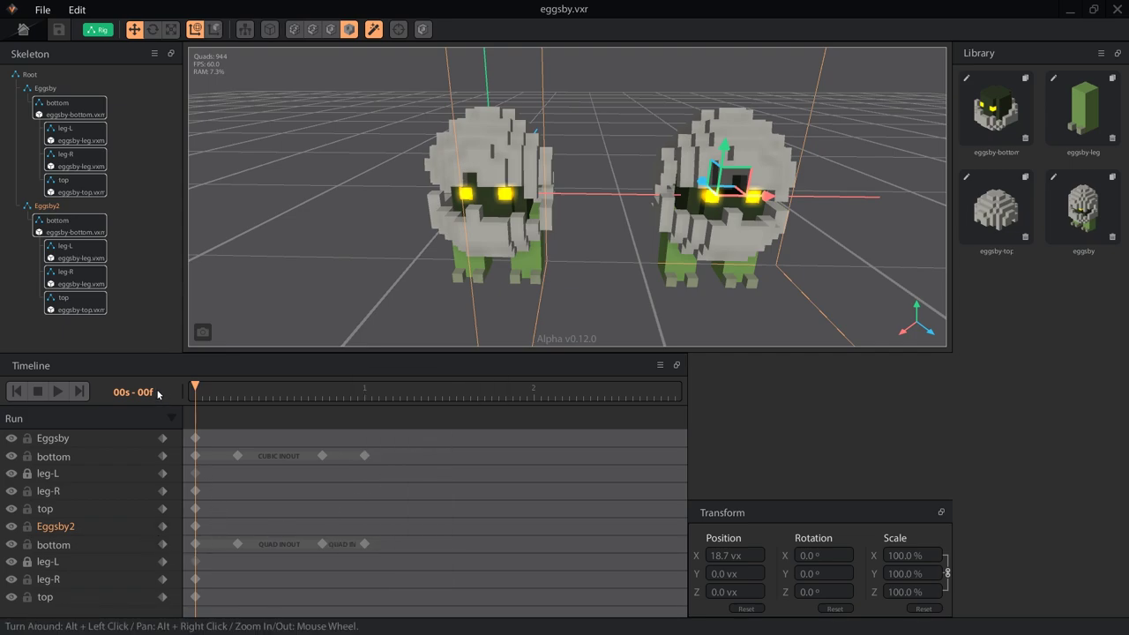
pyautogui.click(56, 390)
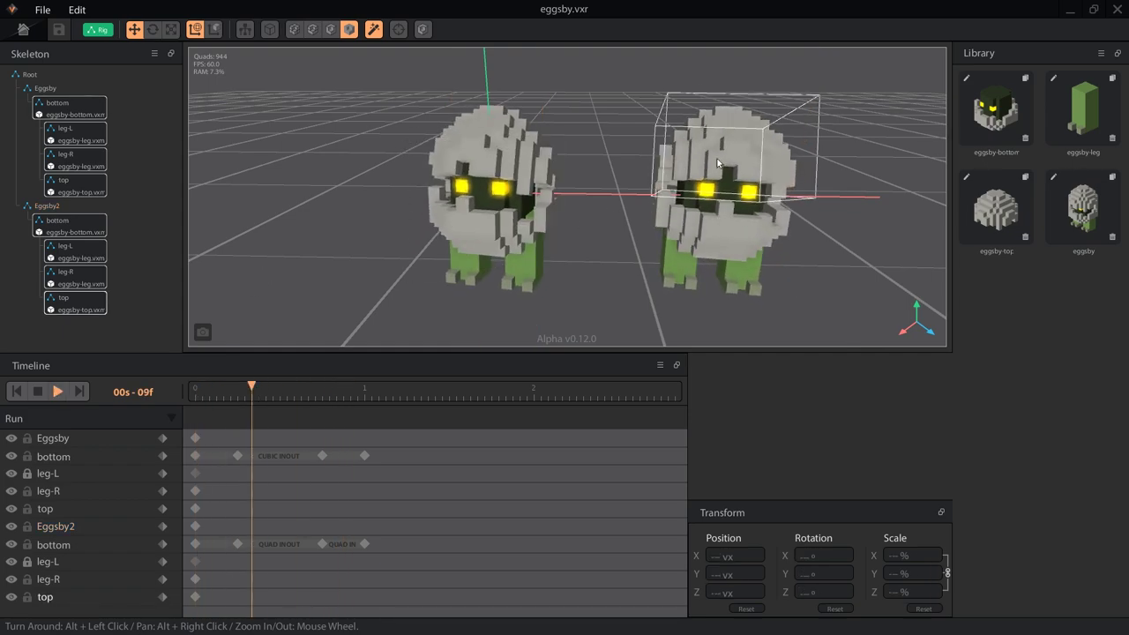
# - Delete the Eggsby2 skeleton, recentre the view on Eggsby and stop playback
pyautogui.scroll(3, 567, 301)
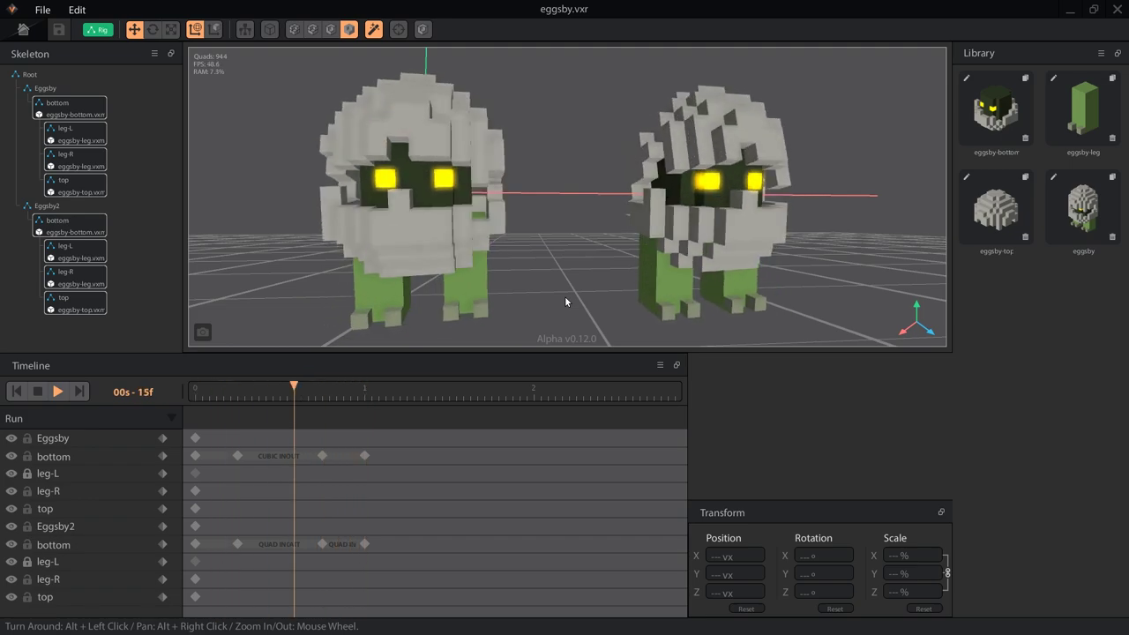
pyautogui.keyDown('alt'); pyautogui.moveTo(565, 302); pyautogui.dragTo(27, 411); pyautogui.keyUp('alt')
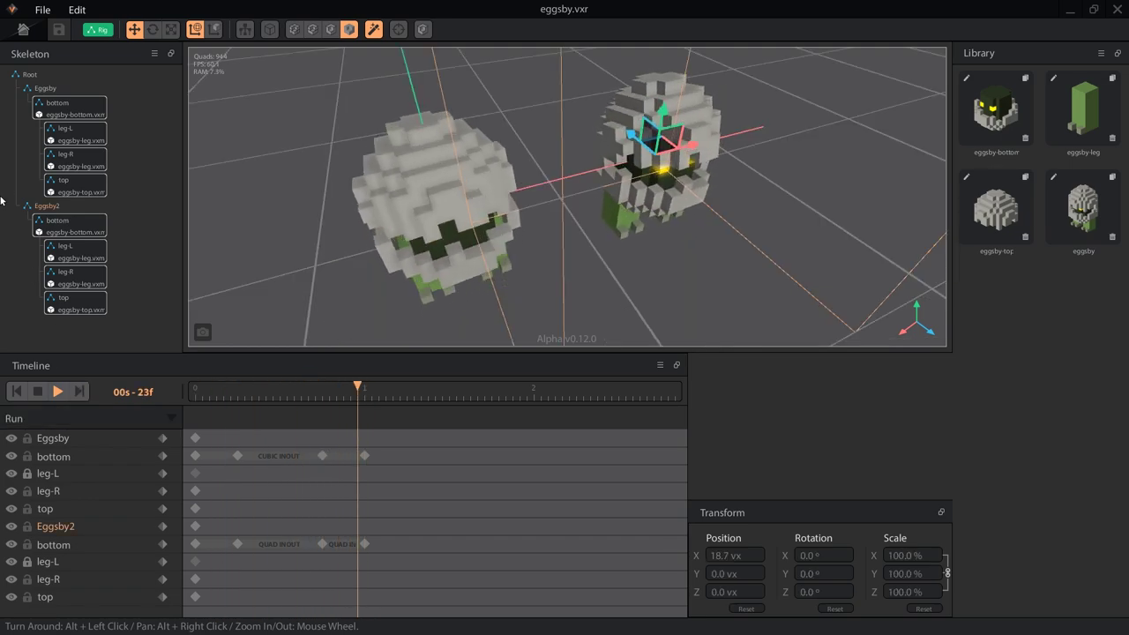
pyautogui.rightClick(57, 216)
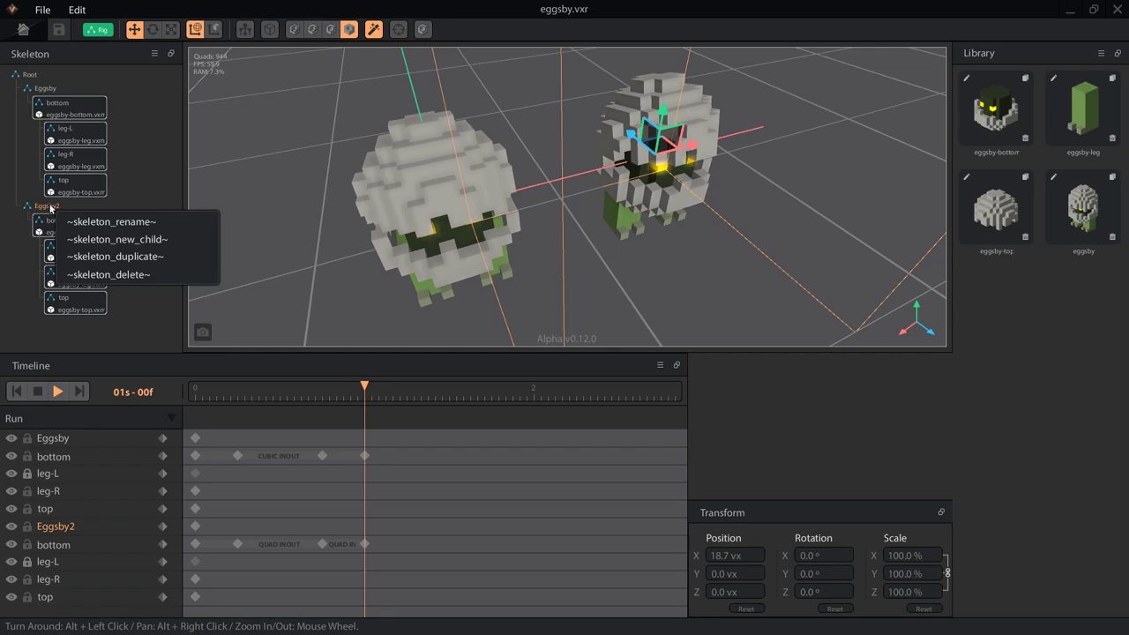
pyautogui.click(94, 277)
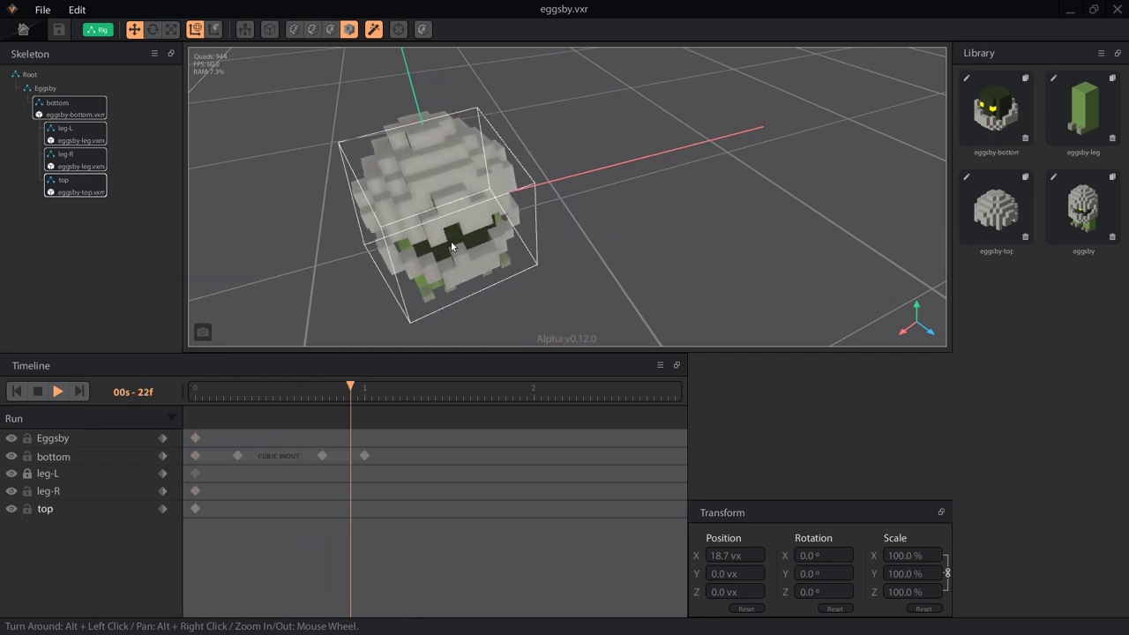
pyautogui.keyDown('alt'); pyautogui.moveTo(428, 195); pyautogui.dragTo(441, 209); pyautogui.keyUp('alt')
pyautogui.doubleClick(439, 208)
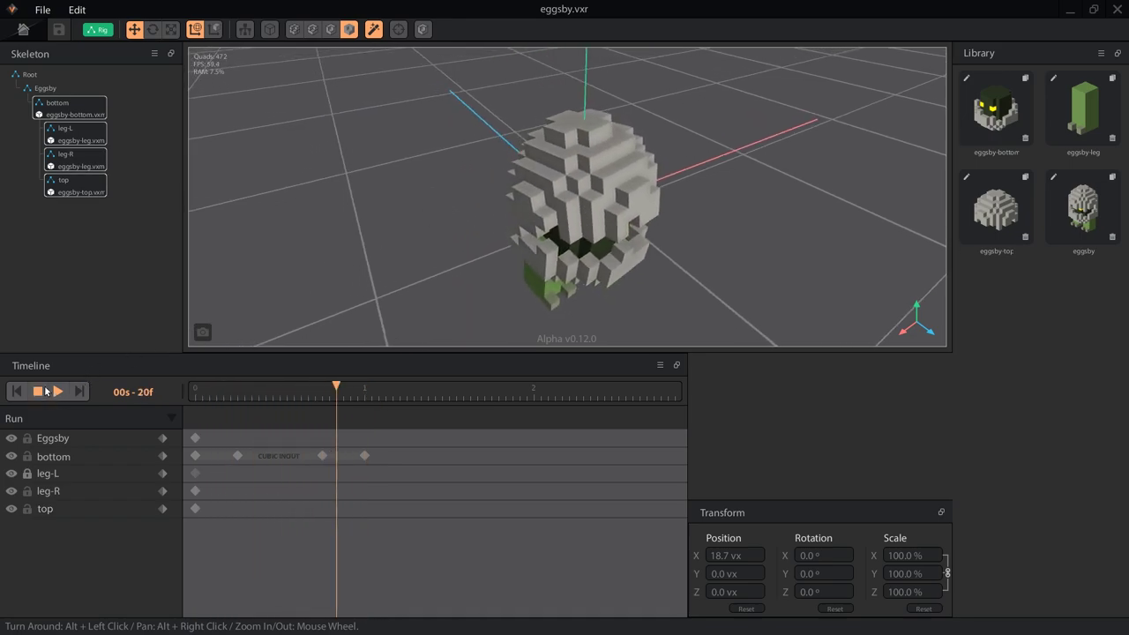
pyautogui.doubleClick(551, 291)
# - Unlock leg-L and rotate it forward at 00s-06f and back at 00s-18f
pyautogui.press('r')
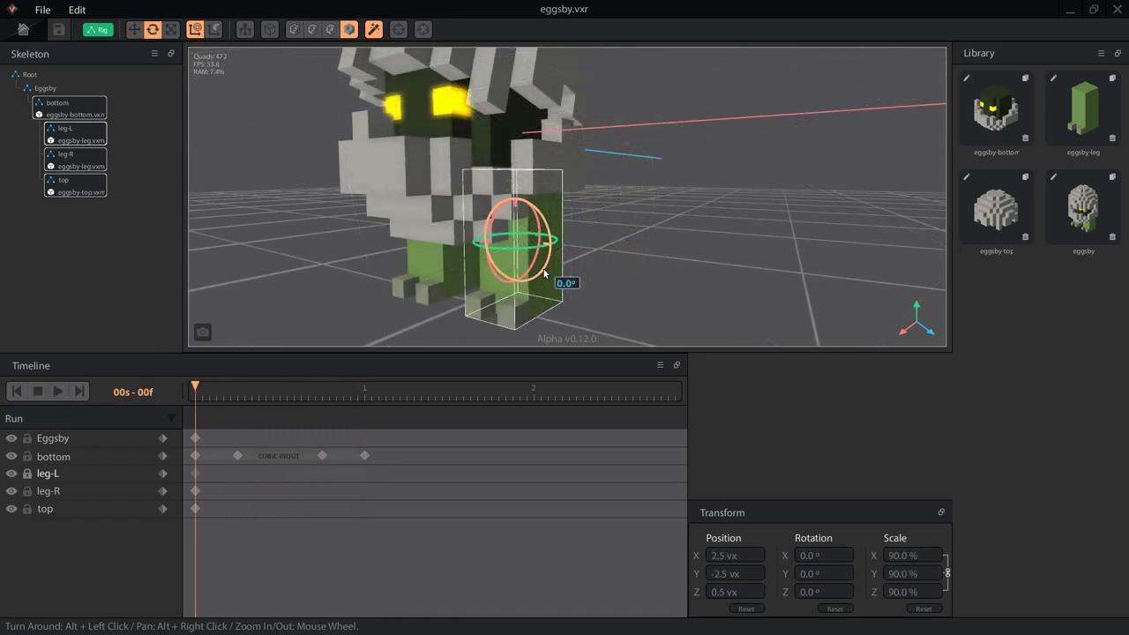
pyautogui.moveTo(544, 271); pyautogui.dragTo(681, 188)
pyautogui.keyDown('alt'); pyautogui.moveTo(467, 233); pyautogui.dragTo(430, 252); pyautogui.keyUp('alt')
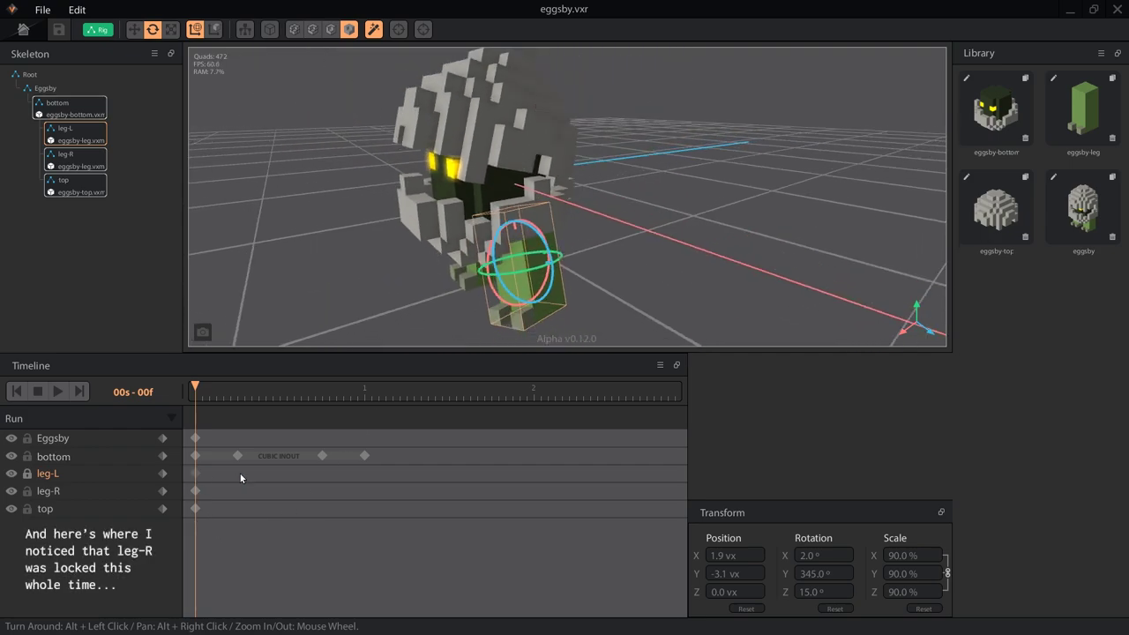
pyautogui.click(28, 475)
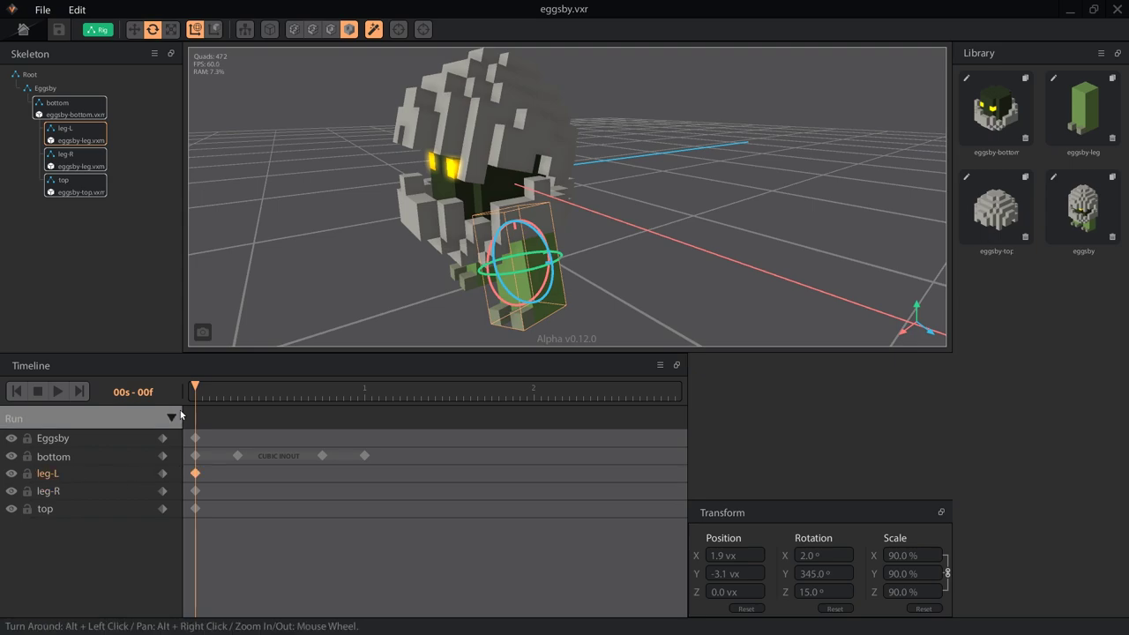
pyautogui.click(367, 396)
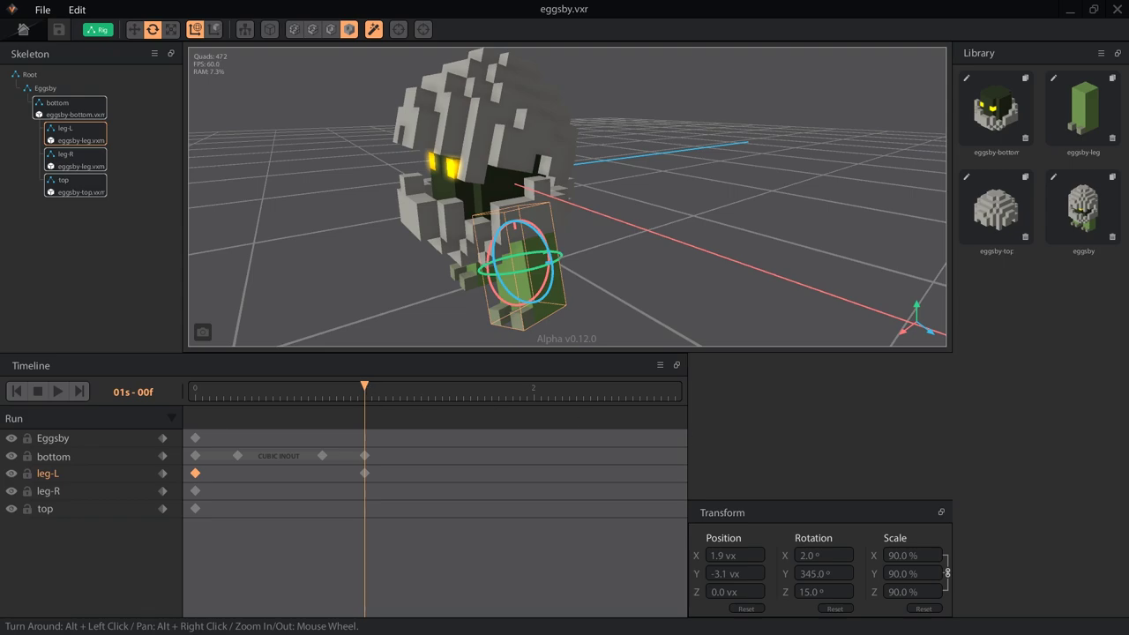
pyautogui.moveTo(365, 391); pyautogui.dragTo(237, 399)
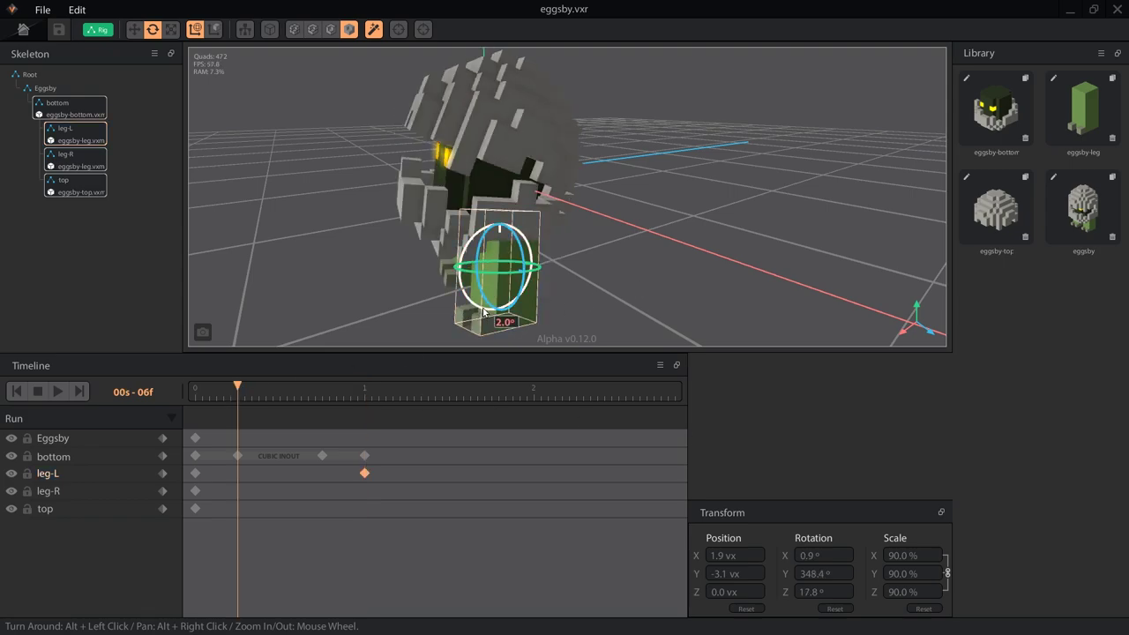
pyautogui.moveTo(481, 310); pyautogui.dragTo(216, 389)
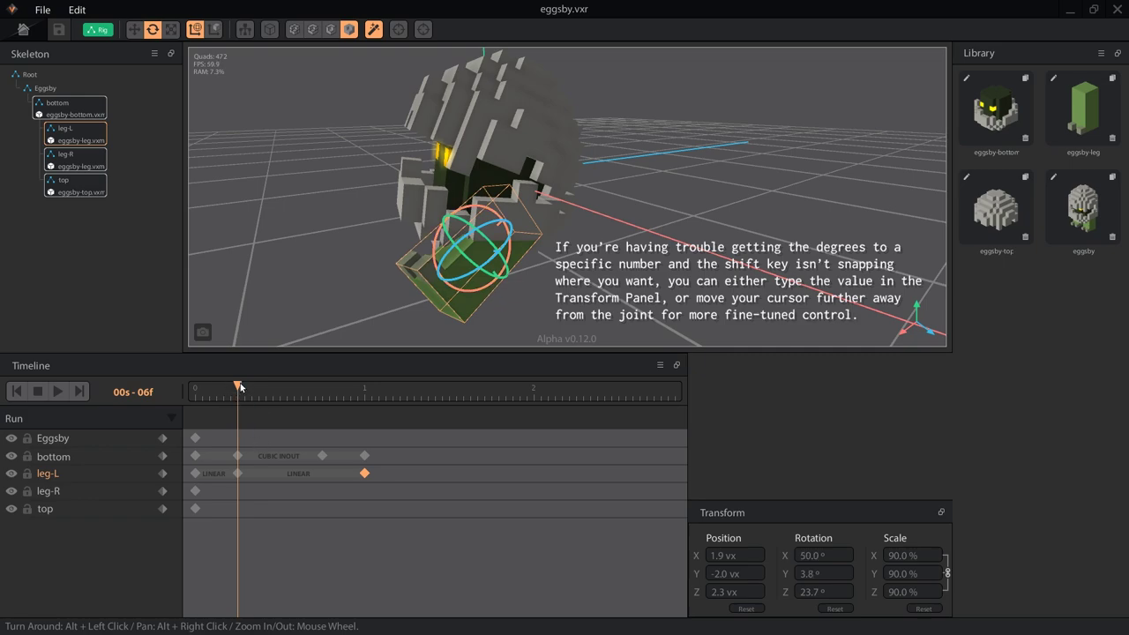
pyautogui.moveTo(240, 387); pyautogui.dragTo(320, 397)
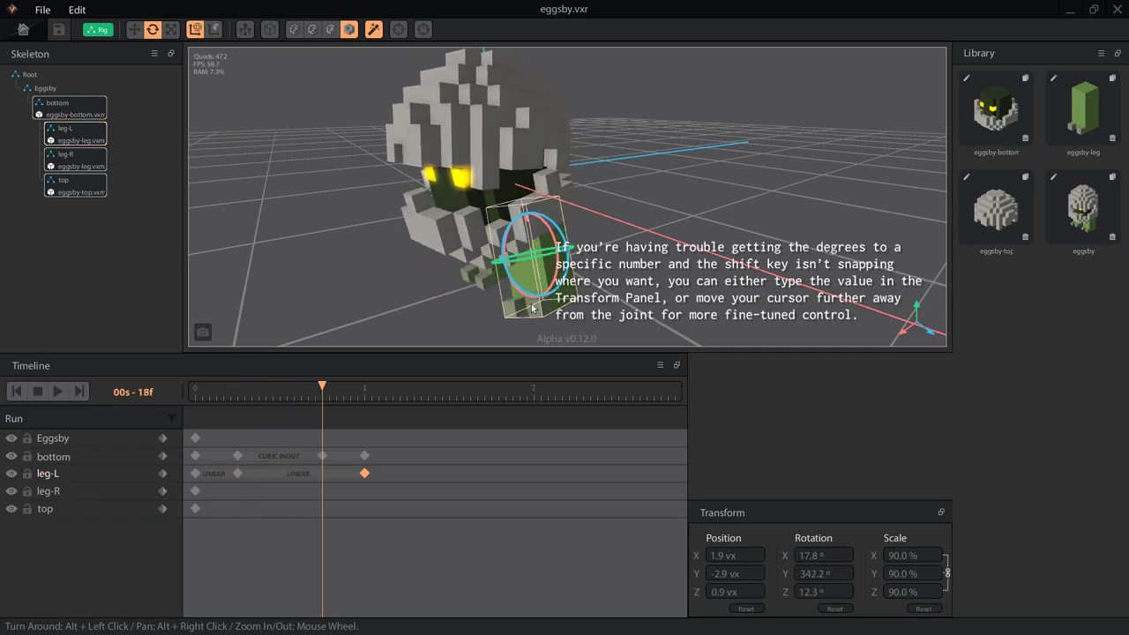
pyautogui.moveTo(545, 308); pyautogui.dragTo(573, 311)
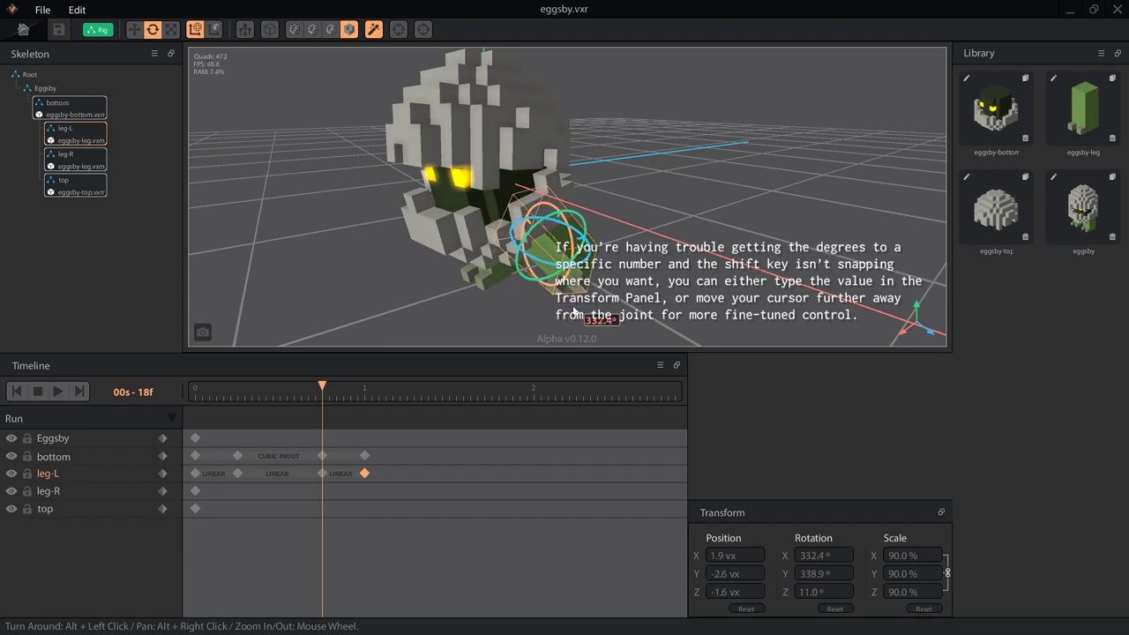
# - Set both leg-L segments to Cubic Ease InOut and play the Run animation
pyautogui.click(277, 474)
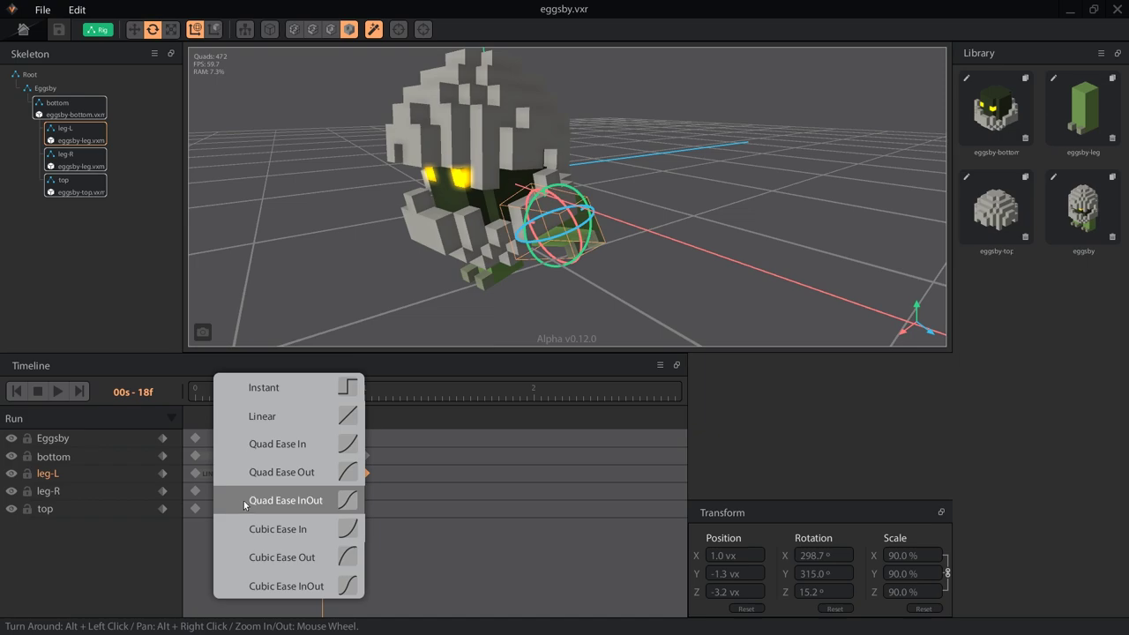
pyautogui.click(256, 556)
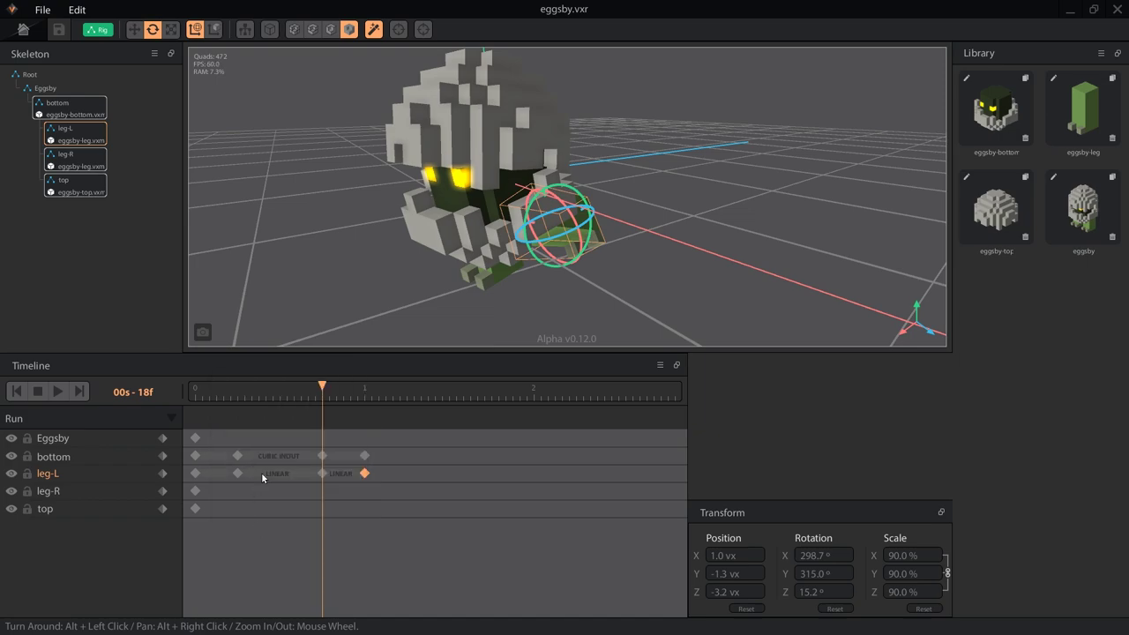
pyautogui.click(261, 472)
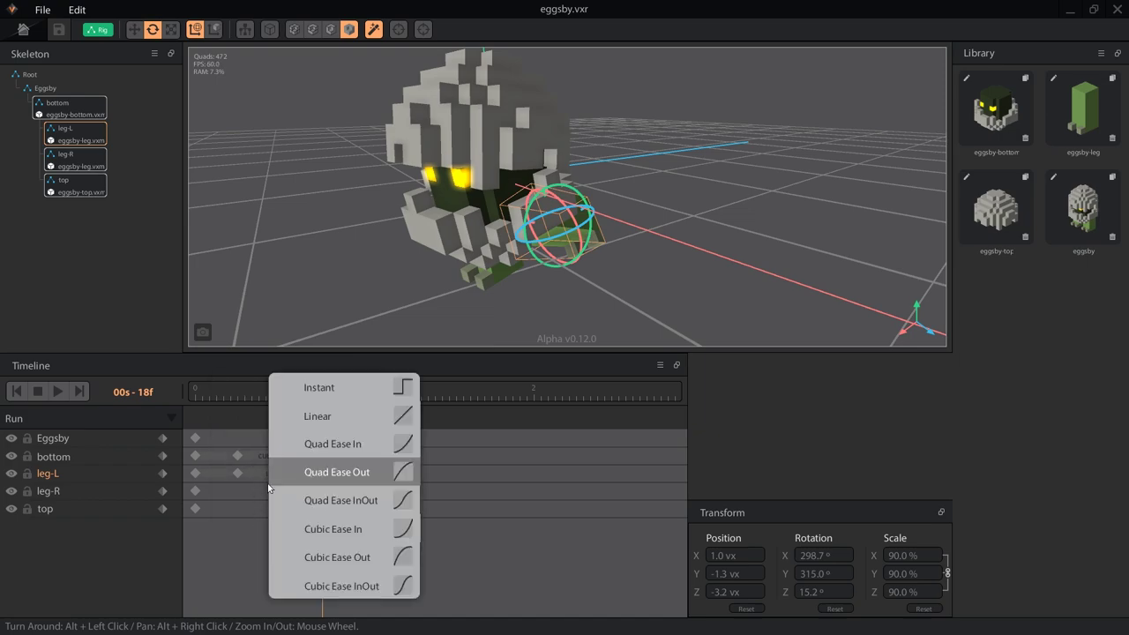
pyautogui.click(346, 554)
pyautogui.click(339, 473)
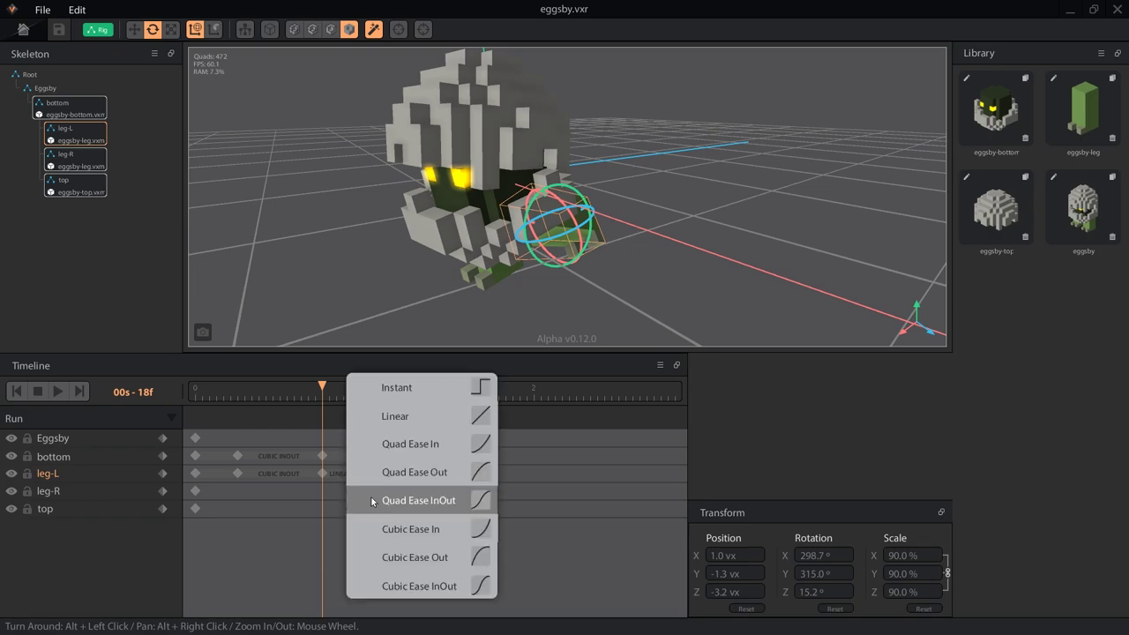
pyautogui.click(410, 527)
pyautogui.click(53, 394)
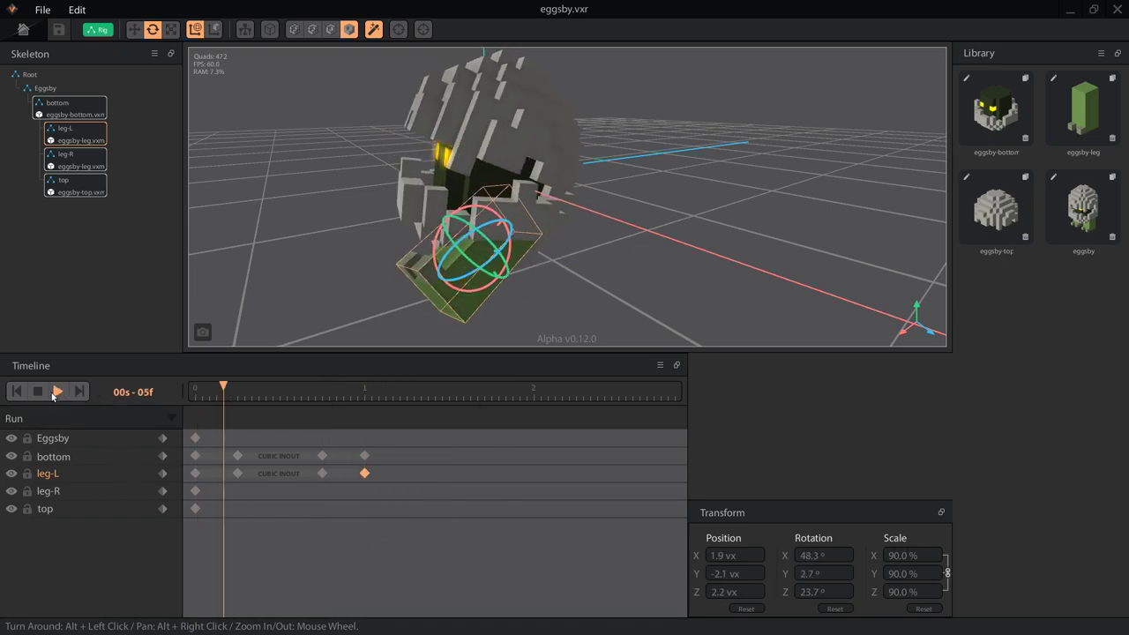
pyautogui.click(605, 262)
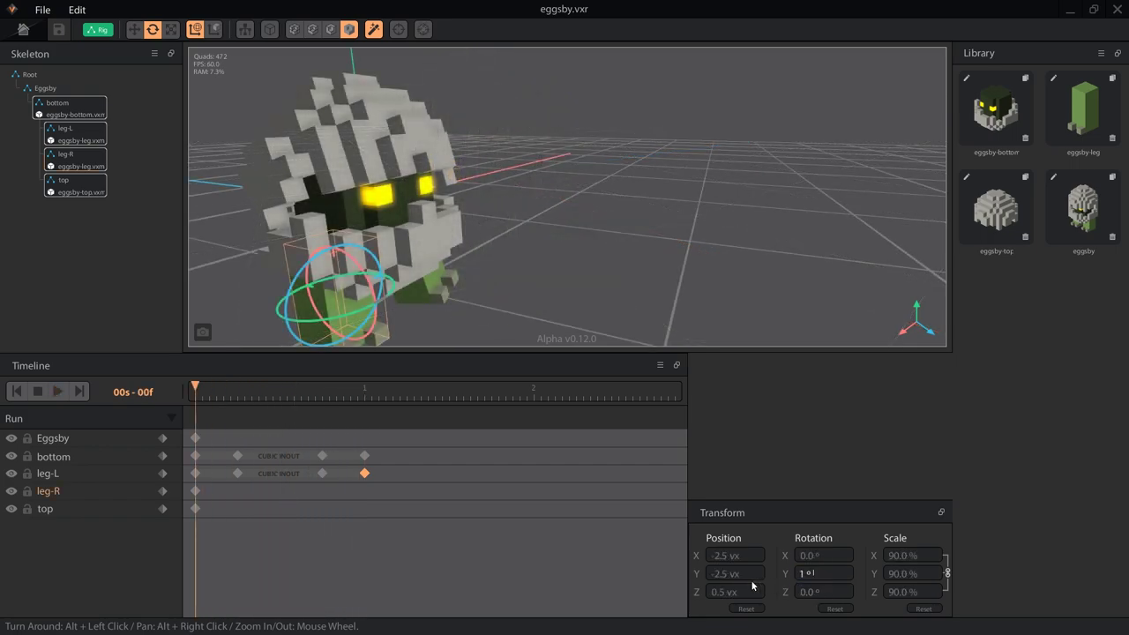
# - Pose leg-R with Rotation Y 15 and Z 345 at 00f, then rotate it at 18f
pyautogui.press('Return')
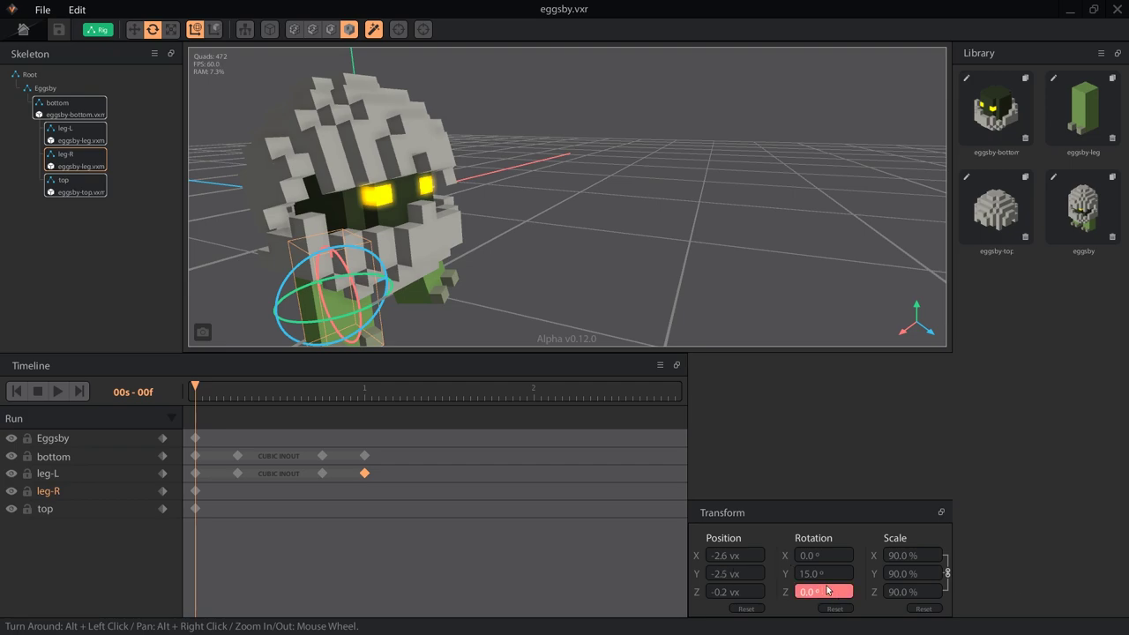
pyautogui.press('Return')
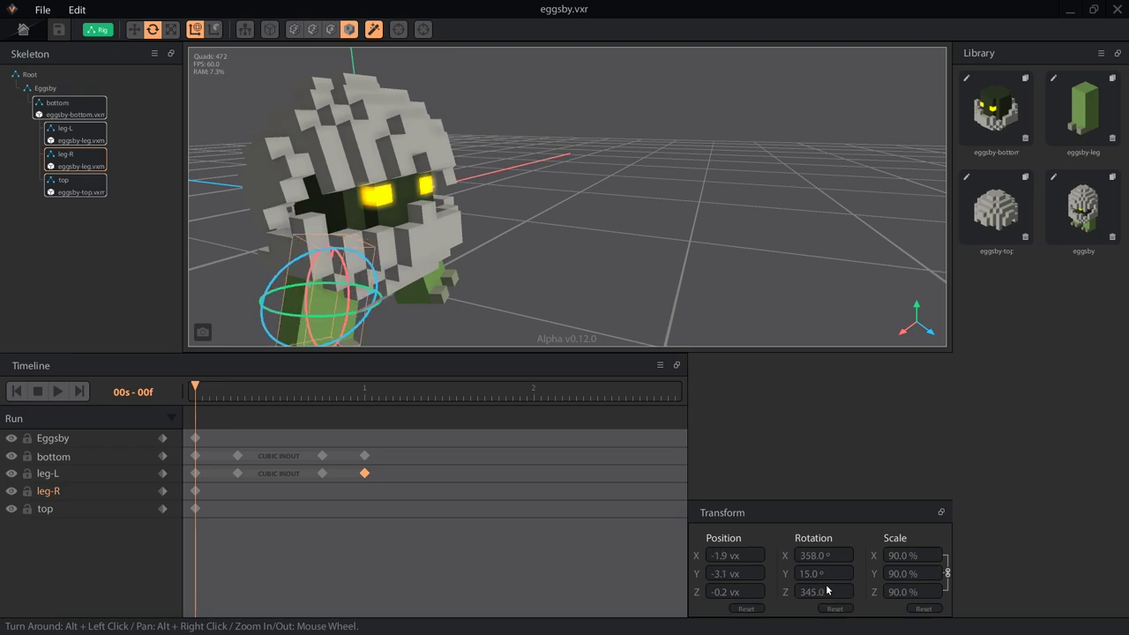
pyautogui.keyDown('alt'); pyautogui.moveTo(353, 236); pyautogui.dragTo(408, 258); pyautogui.keyUp('alt')
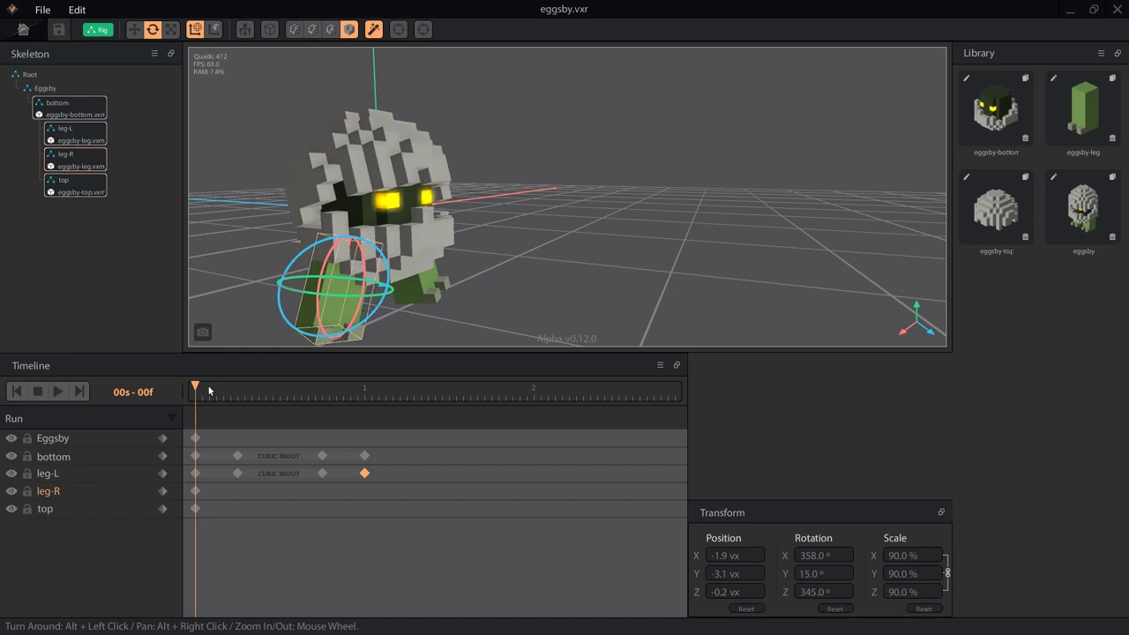
pyautogui.moveTo(198, 391); pyautogui.dragTo(372, 399)
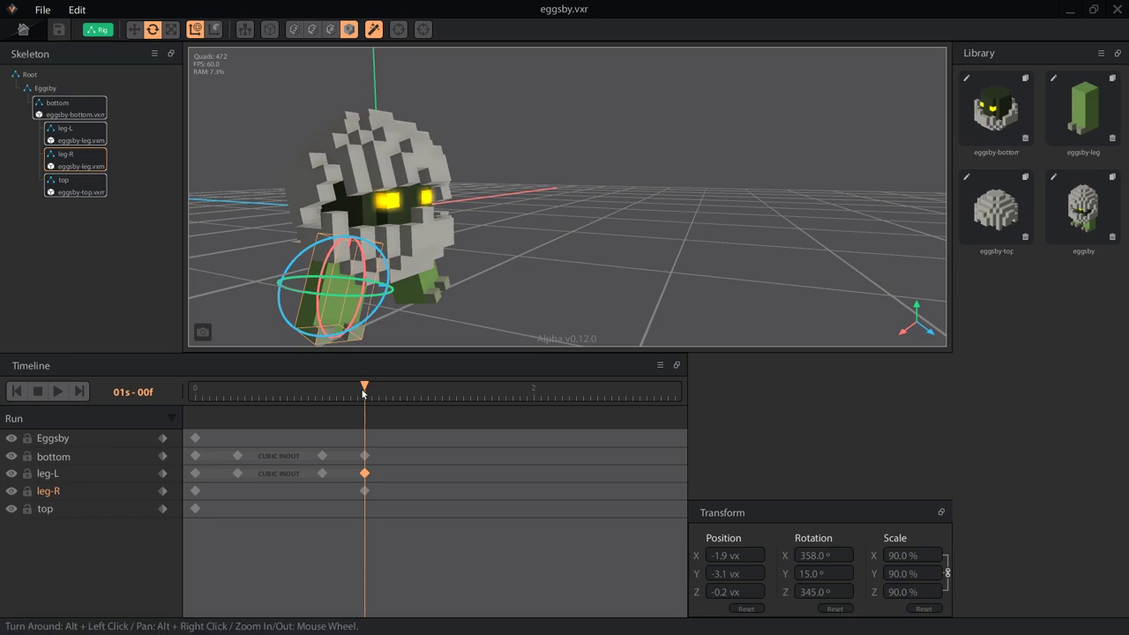
pyautogui.moveTo(364, 394); pyautogui.dragTo(237, 410)
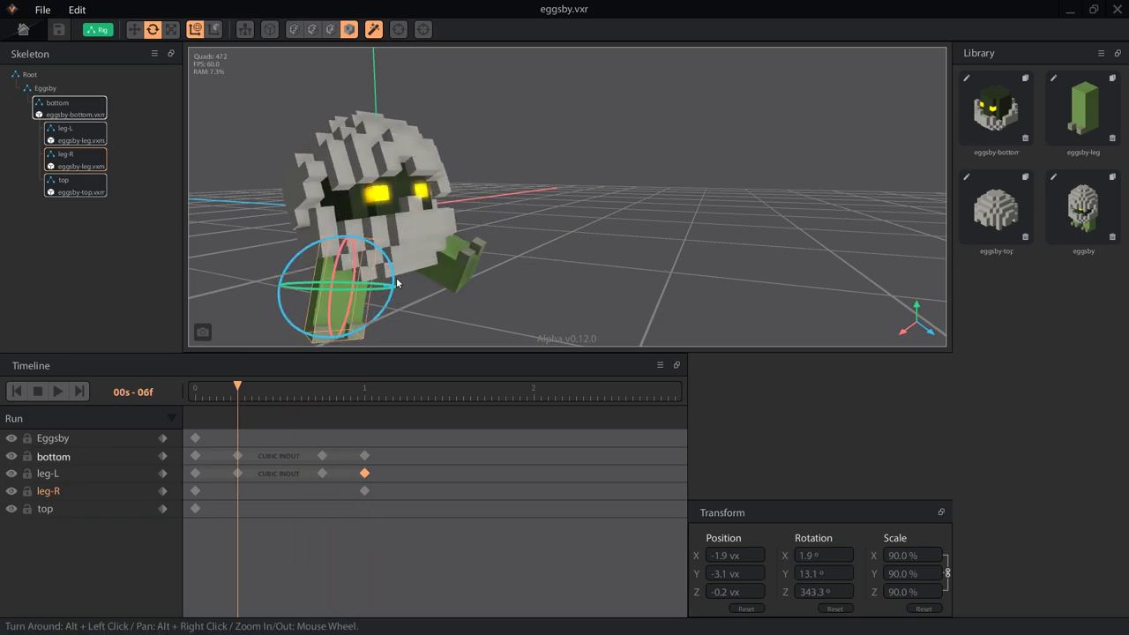
pyautogui.keyDown('alt'); pyautogui.moveTo(357, 305); pyautogui.dragTo(537, 470); pyautogui.keyUp('alt')
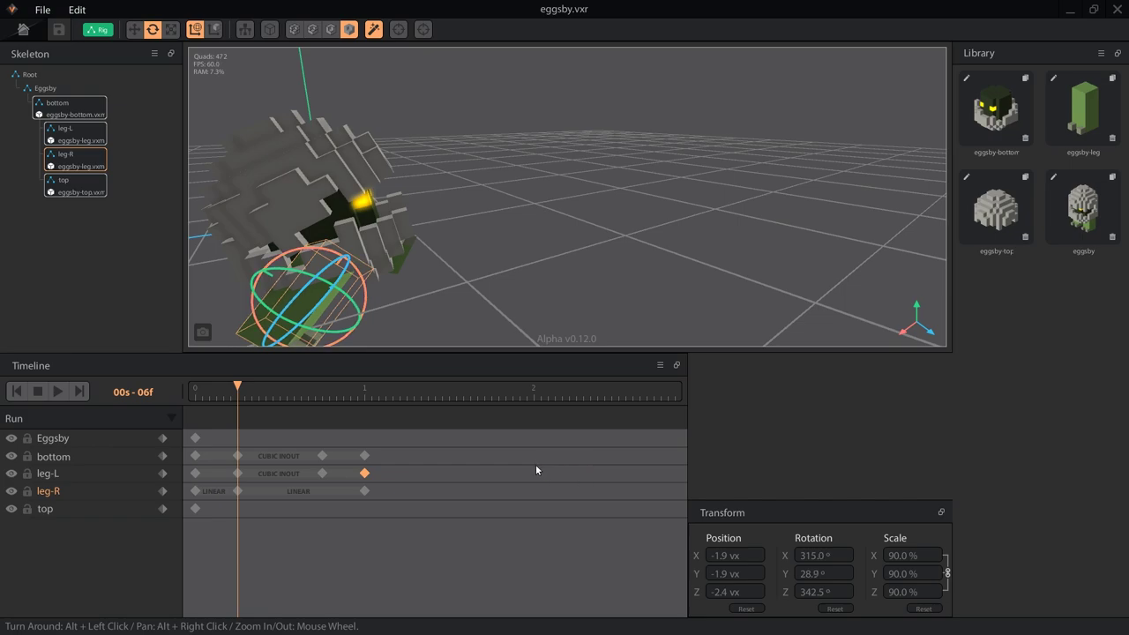
pyautogui.click(322, 391)
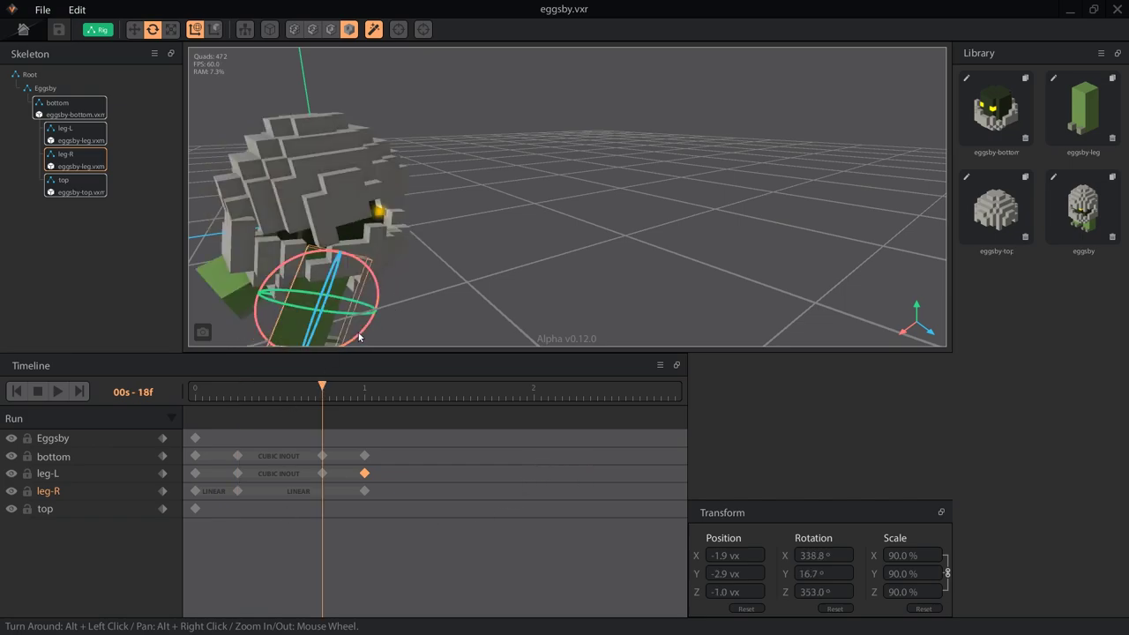
pyautogui.moveTo(359, 337); pyautogui.dragTo(502, 339)
# - Give both leg-R segments Cubic Ease InOut easing
pyautogui.click(212, 498)
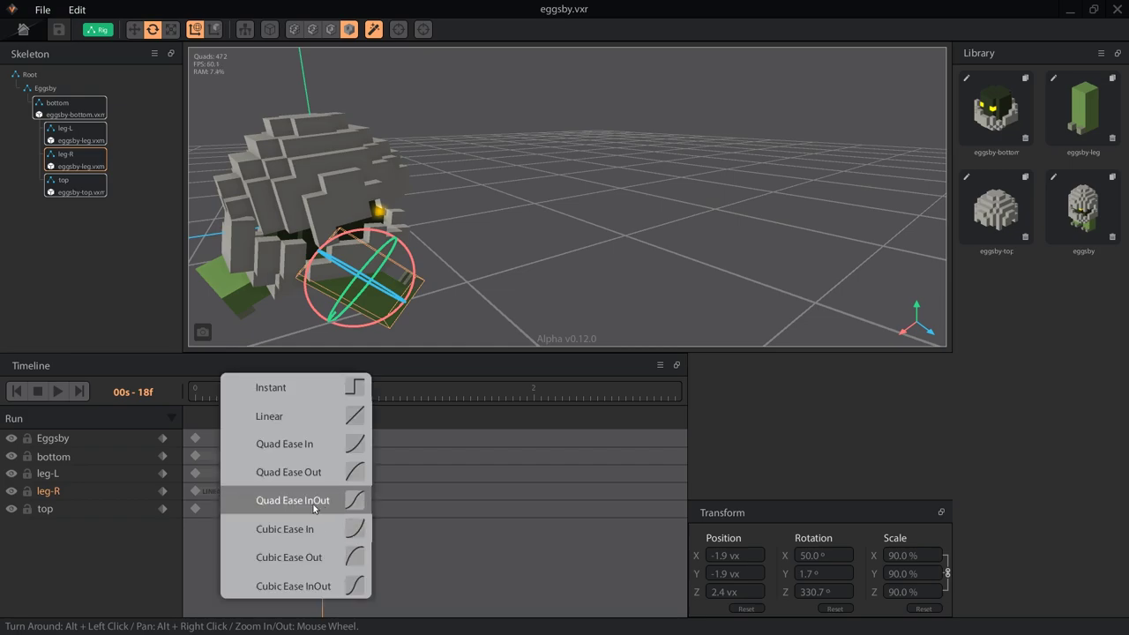
pyautogui.click(328, 558)
pyautogui.click(279, 491)
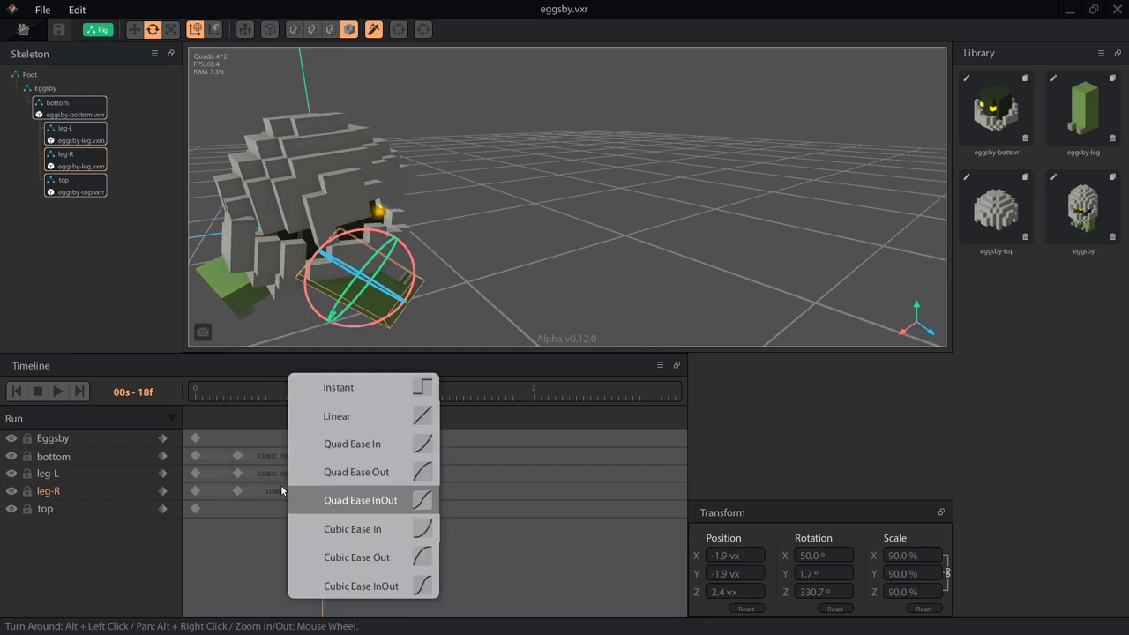
pyautogui.click(362, 586)
pyautogui.click(342, 491)
pyautogui.click(412, 525)
pyautogui.click(547, 255)
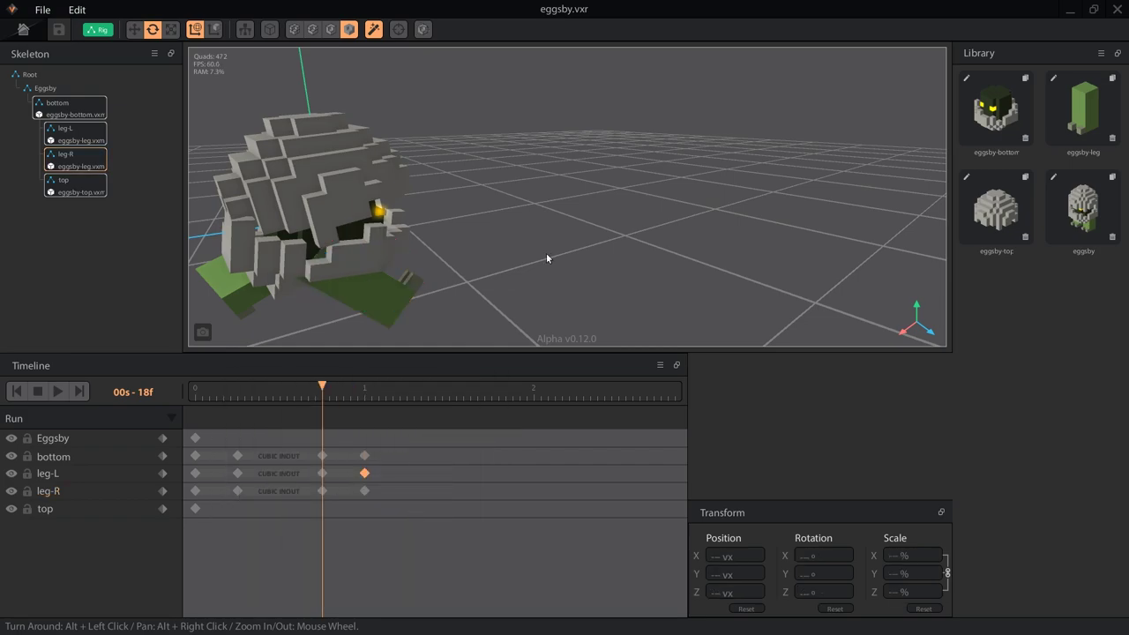
pyautogui.keyDown('alt'); pyautogui.moveTo(357, 221); pyautogui.dragTo(385, 245); pyautogui.keyUp('alt')
# - Play and inspect the Run loop, then range-select every keyframe through leg-R's last key
pyautogui.click(59, 391)
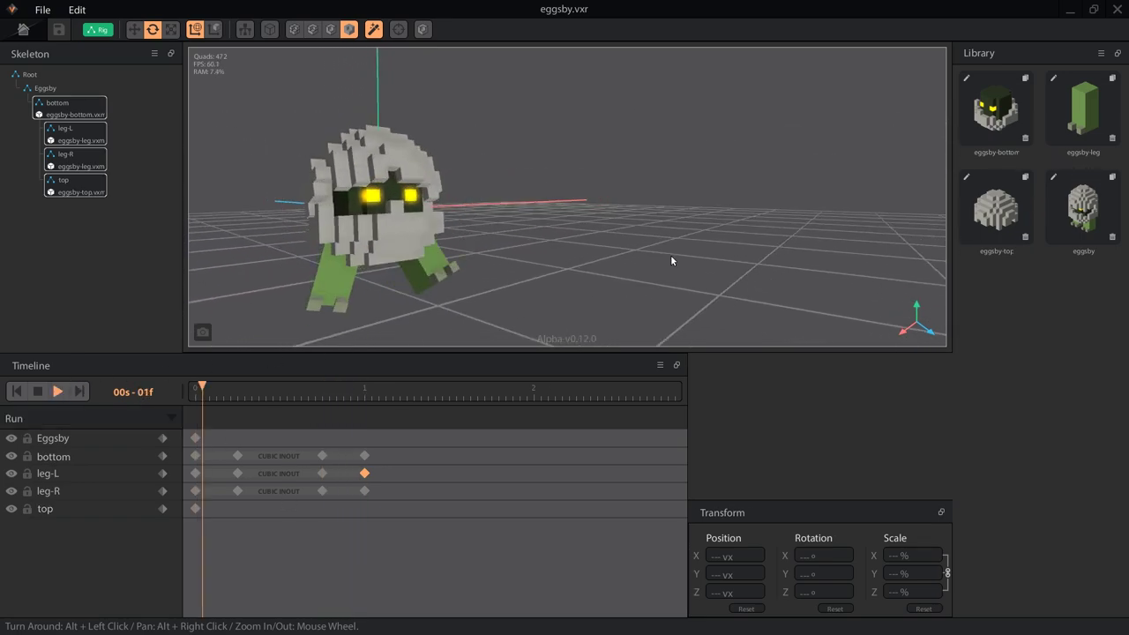
pyautogui.click(397, 227)
pyautogui.click(407, 172)
pyautogui.keyDown('alt'); pyautogui.moveTo(408, 172); pyautogui.dragTo(408, 172); pyautogui.keyUp('alt')
pyautogui.click(472, 254)
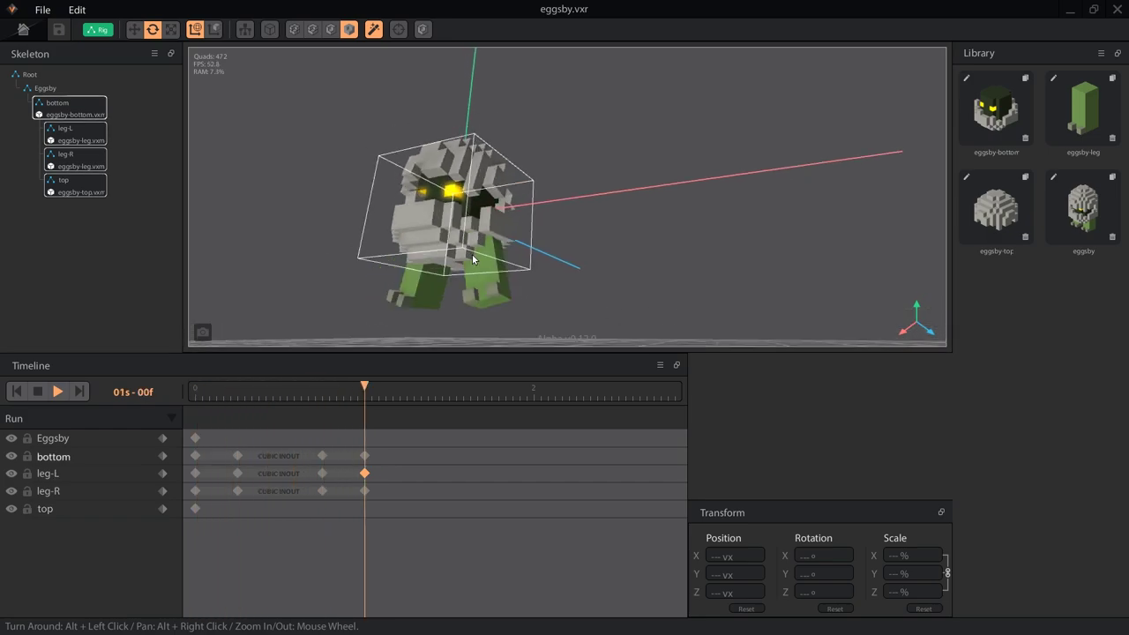
pyautogui.click(479, 239)
pyautogui.keyDown('alt'); pyautogui.moveTo(479, 239); pyautogui.dragTo(452, 250); pyautogui.keyUp('alt')
pyautogui.click(479, 238)
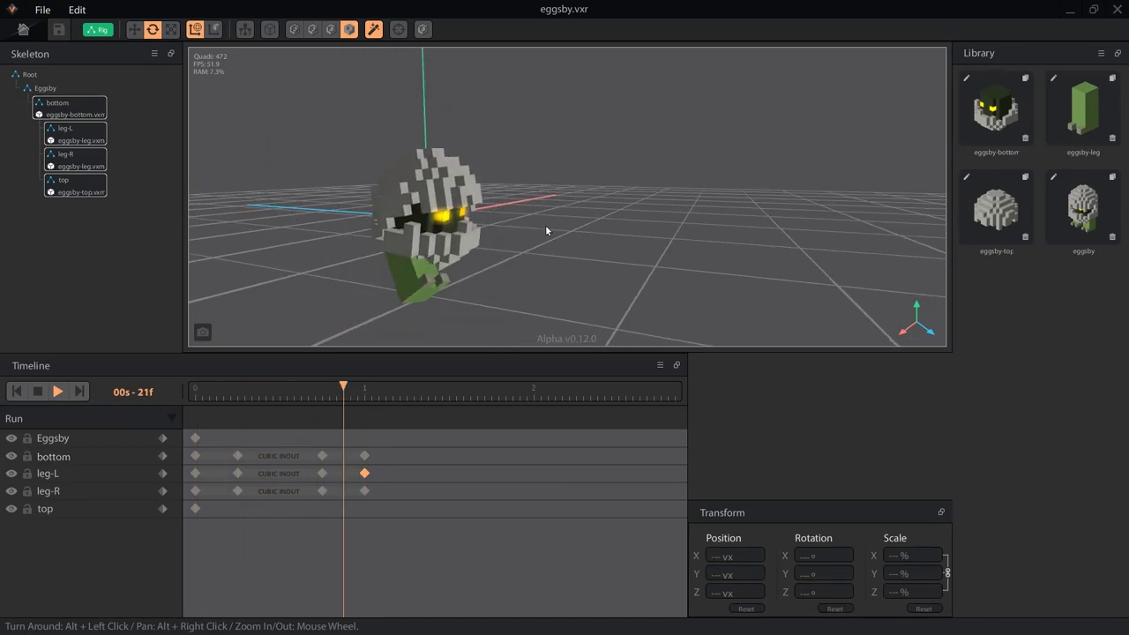
pyautogui.click(441, 205)
pyautogui.keyDown('alt'); pyautogui.moveTo(441, 204); pyautogui.dragTo(376, 255); pyautogui.keyUp('alt')
pyautogui.click(376, 255)
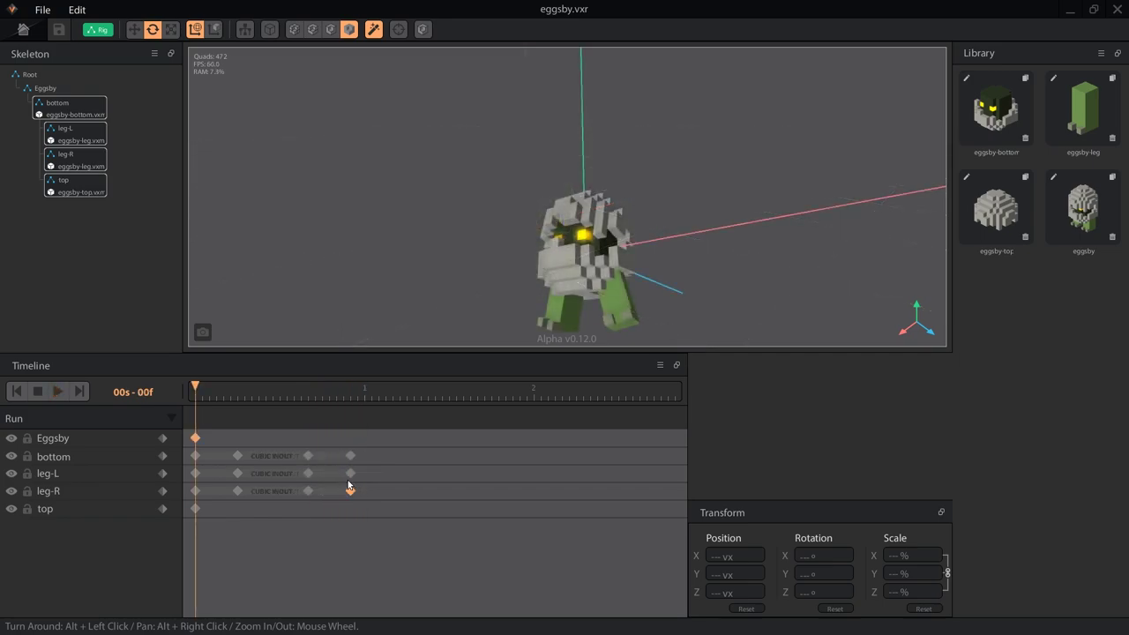
pyautogui.click(350, 488)
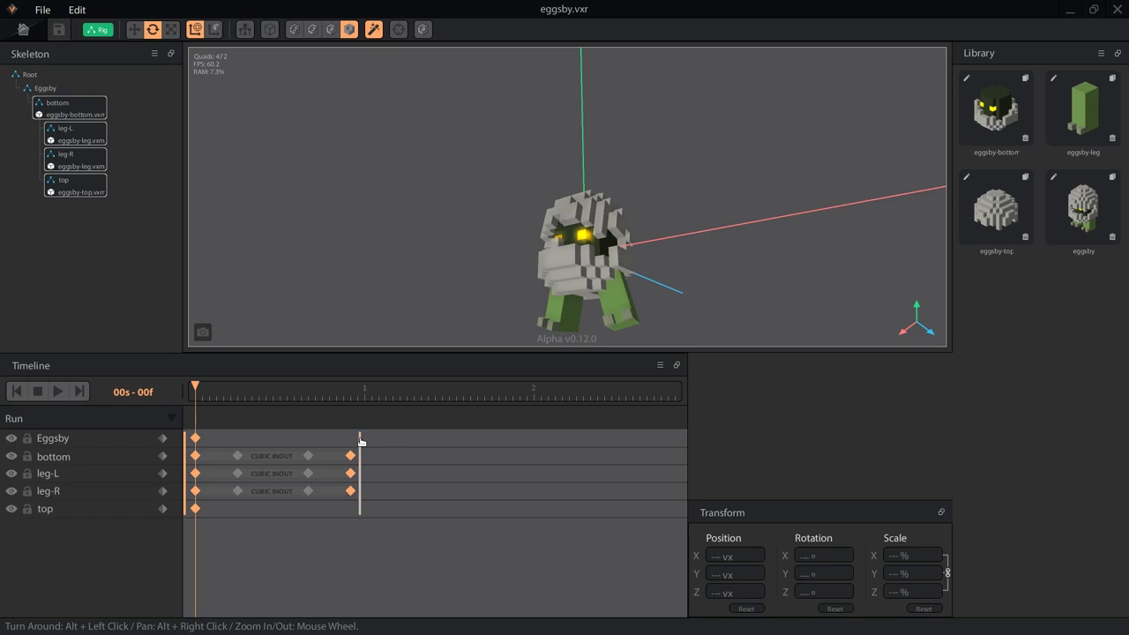
# - Drag the selection's end handle to about 12f to compress the loop, then play it
pyautogui.moveTo(361, 441); pyautogui.dragTo(293, 451)
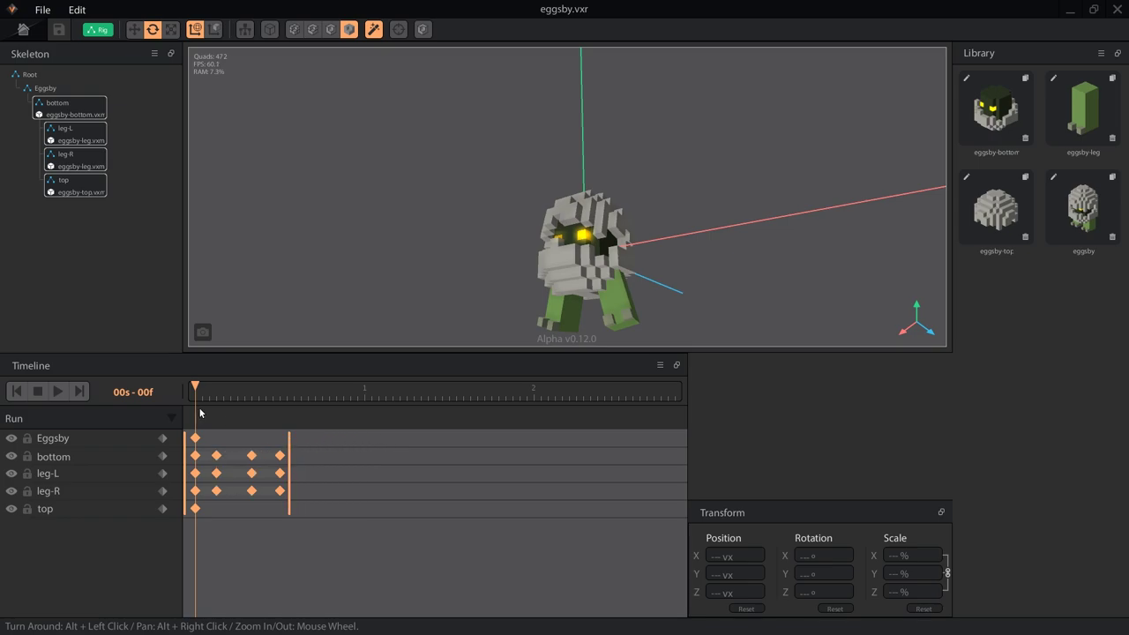
pyautogui.moveTo(201, 389); pyautogui.dragTo(281, 403)
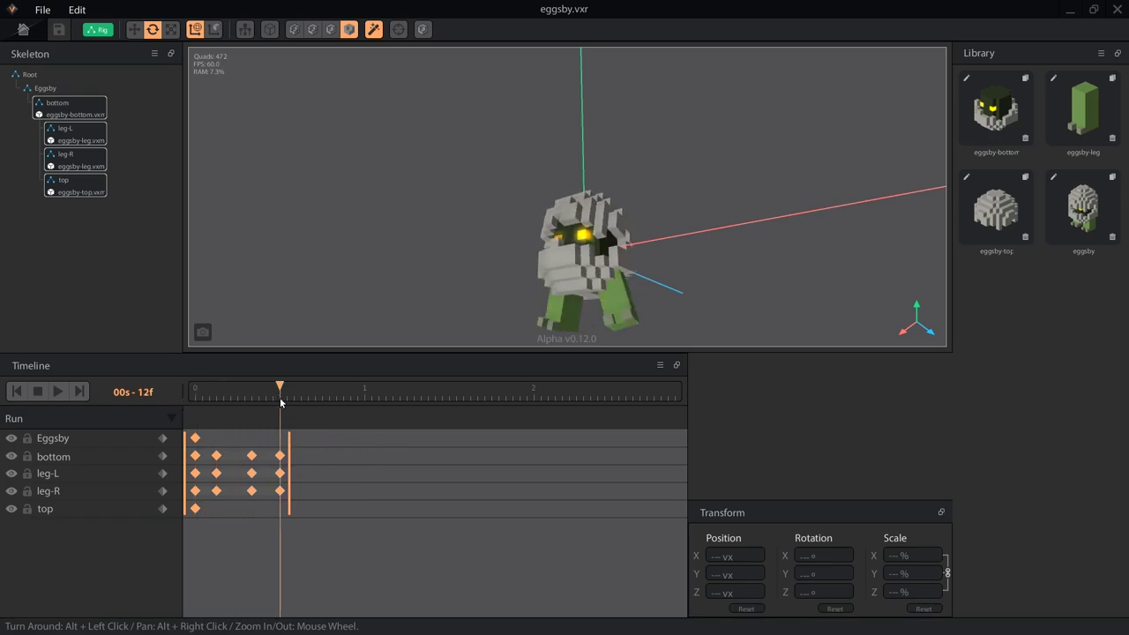
pyautogui.click(56, 393)
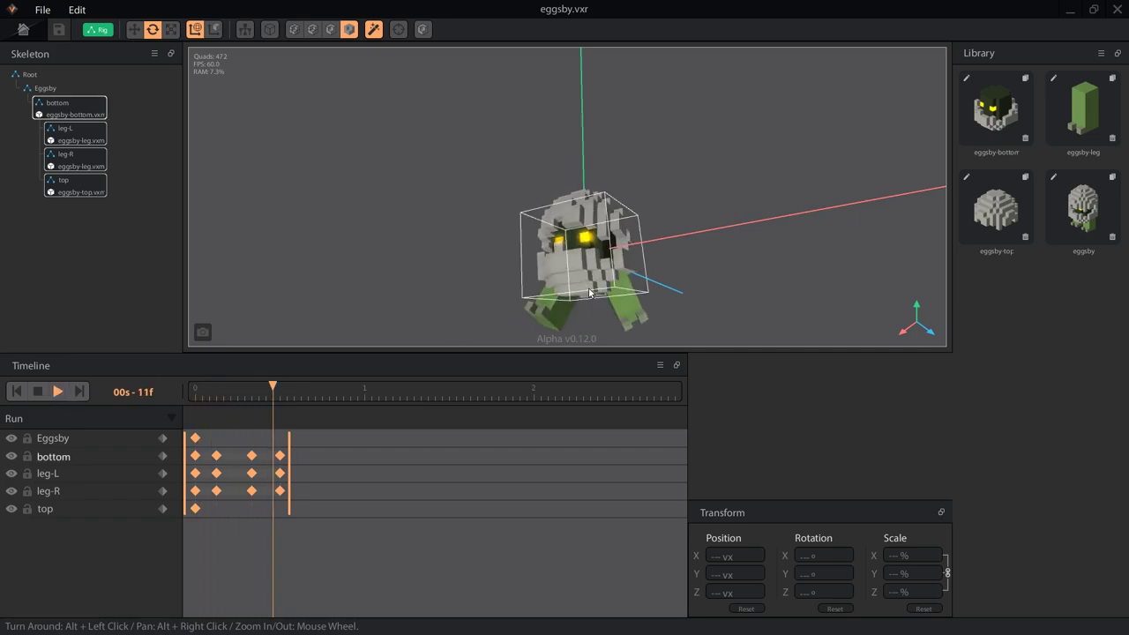
pyautogui.click(582, 240)
pyautogui.keyDown('alt'); pyautogui.moveTo(584, 258); pyautogui.dragTo(541, 224); pyautogui.keyUp('alt')
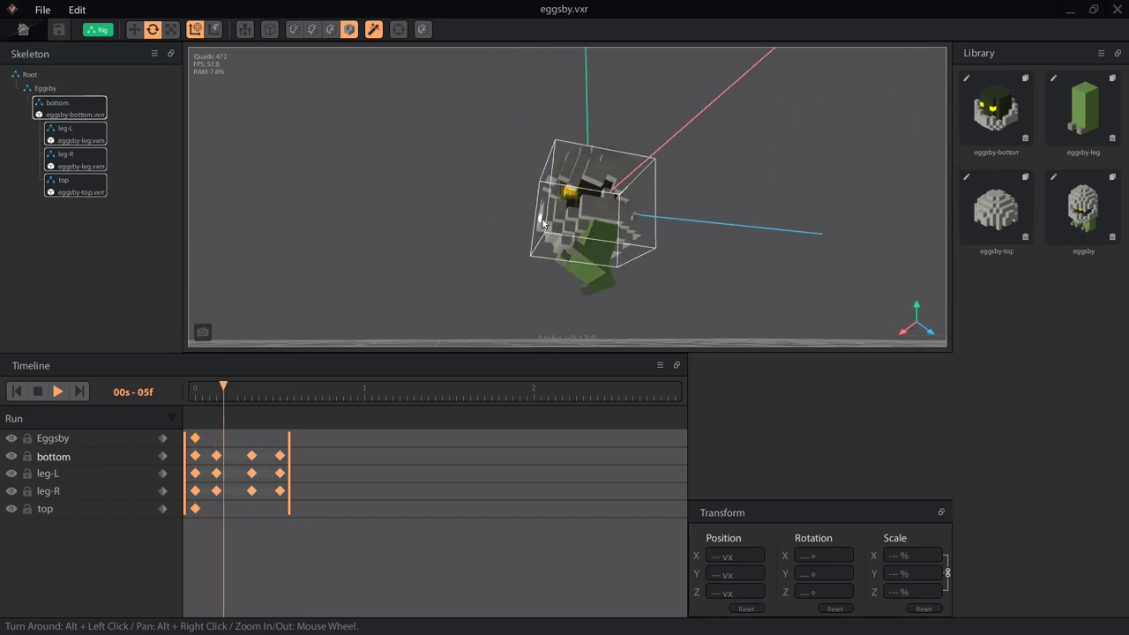
pyautogui.click(453, 283)
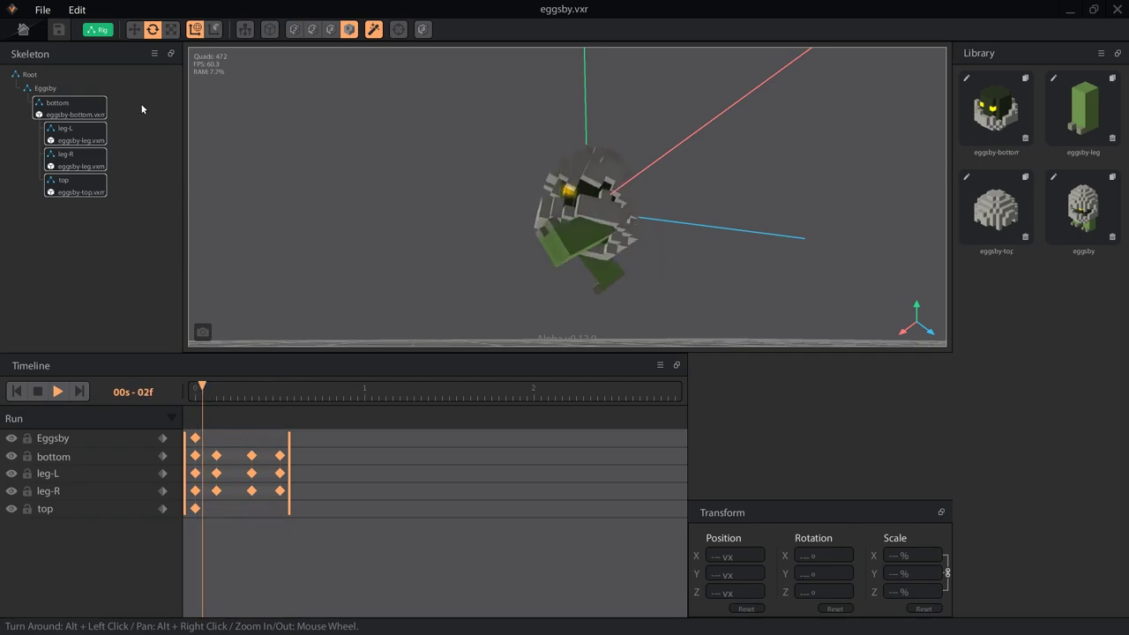
# - Switch to the Move tool and show the viewport fullscreen to watch the Run loop
pyautogui.click(134, 29)
pyautogui.press('Tab')
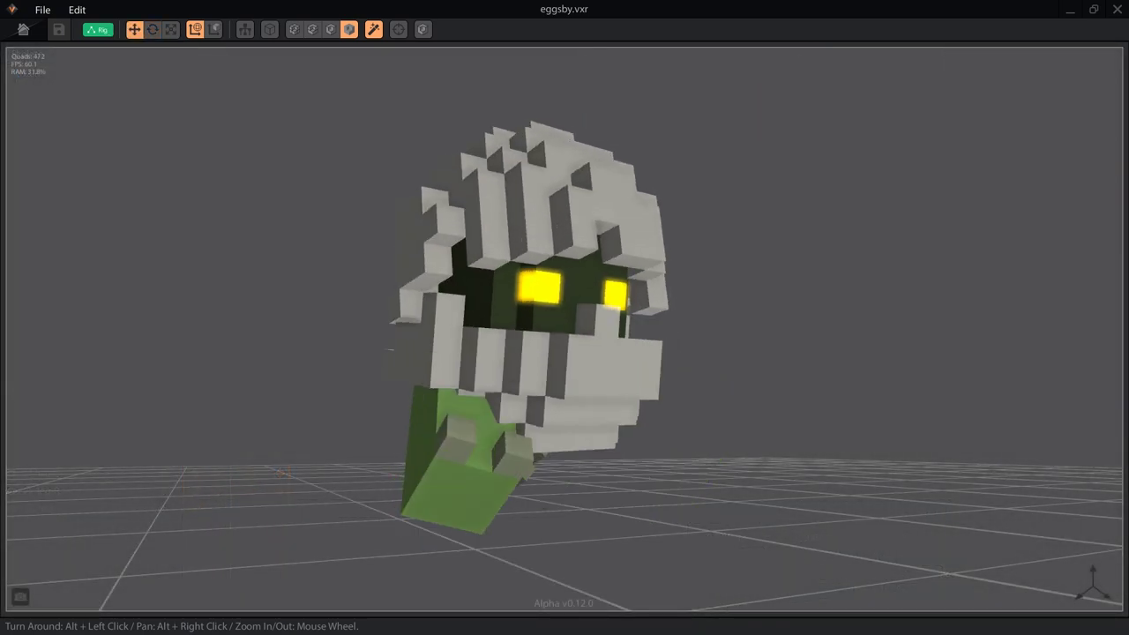